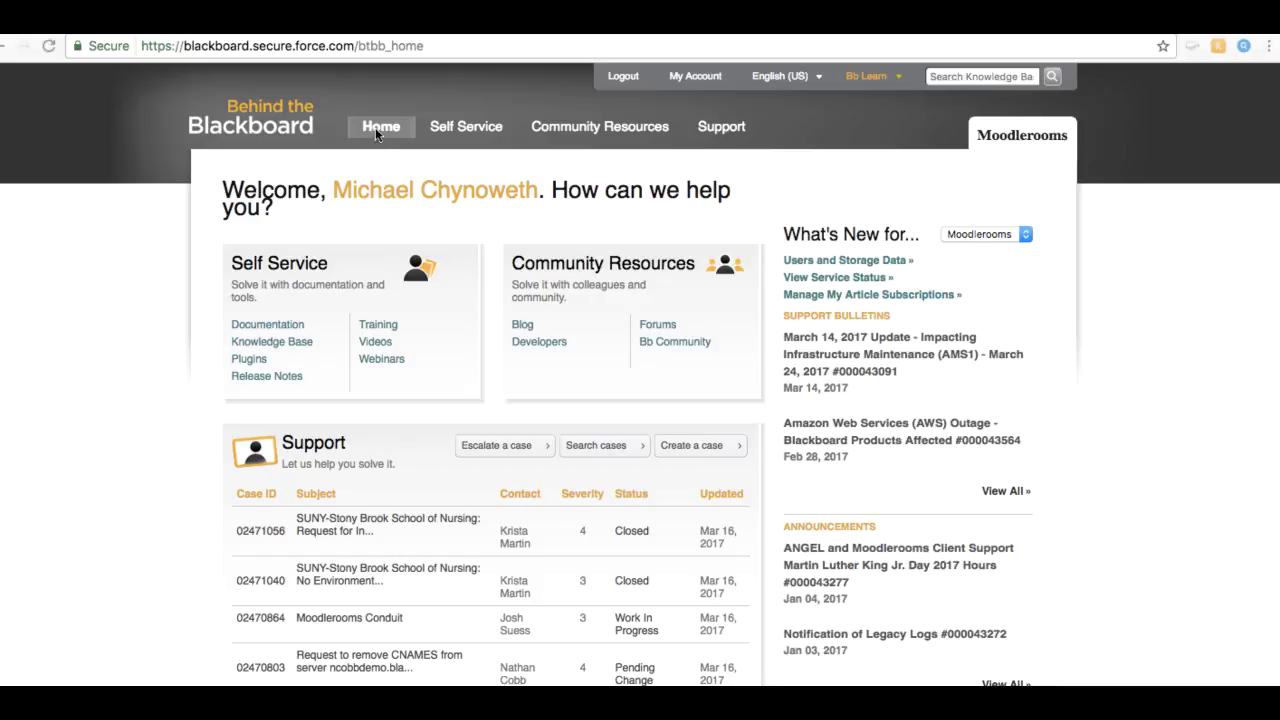
# Open the Users and Storage Data page for Moodlerooms on Behind the Blackboard.
pyautogui.click(852, 264)
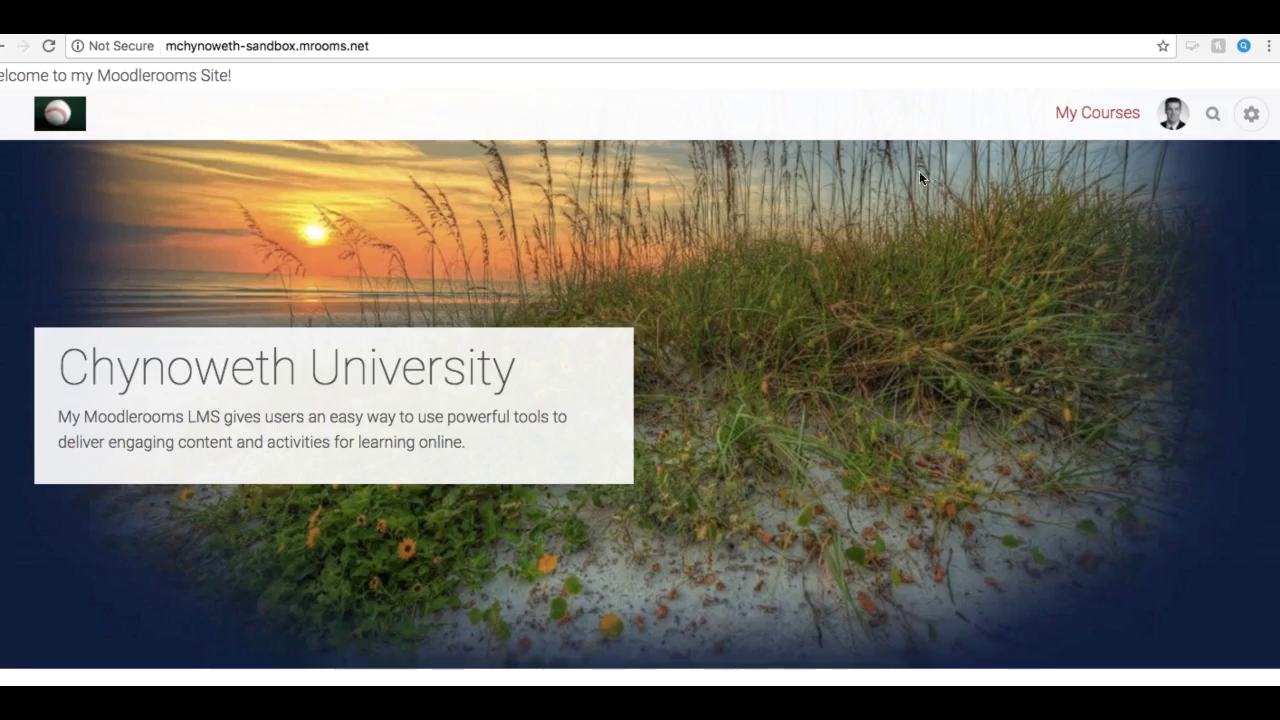
# On the Moodlerooms sandbox site, expand the Logging plugins section of Site administration.
pyautogui.click(1251, 114)
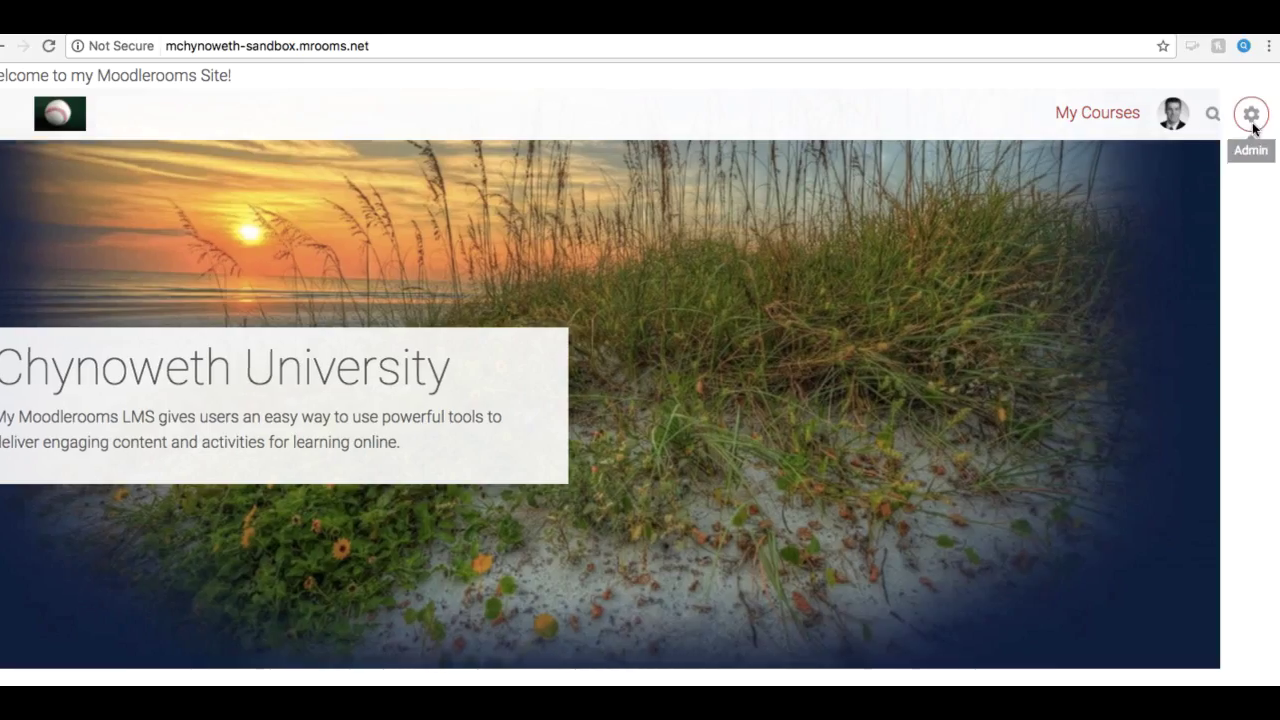
pyautogui.click(1104, 396)
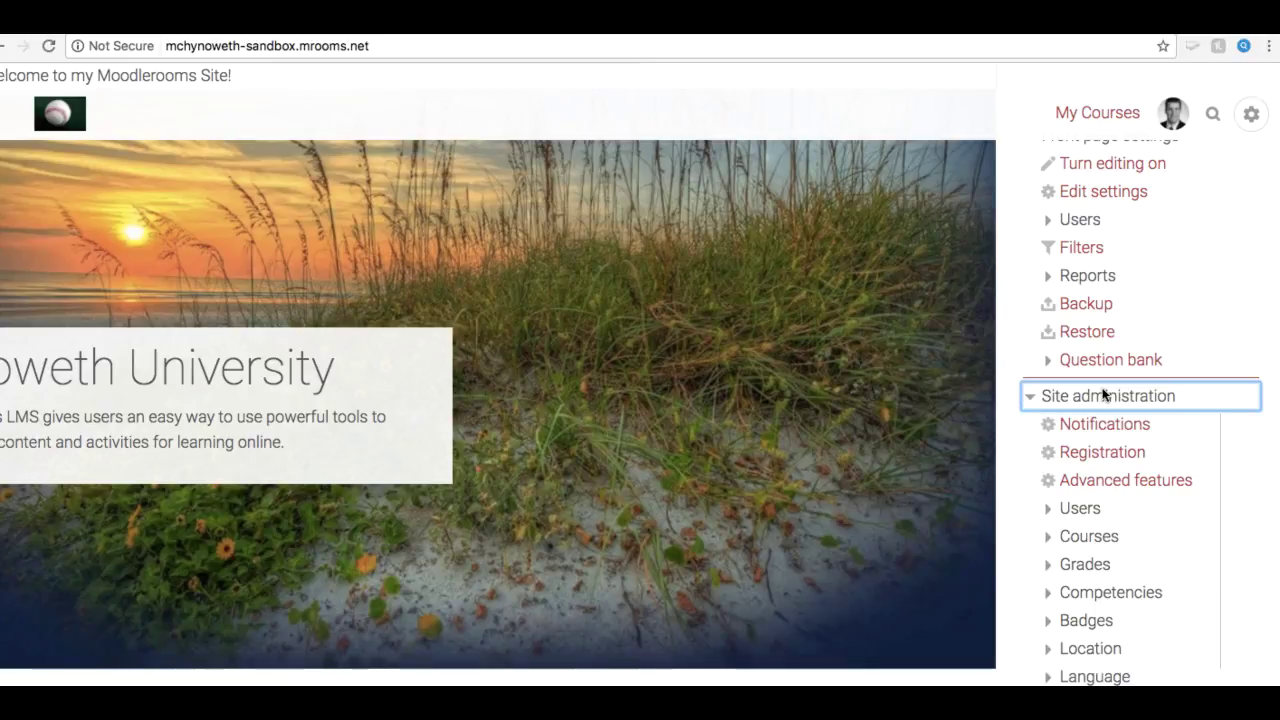
pyautogui.scroll(-3, 1096, 549)
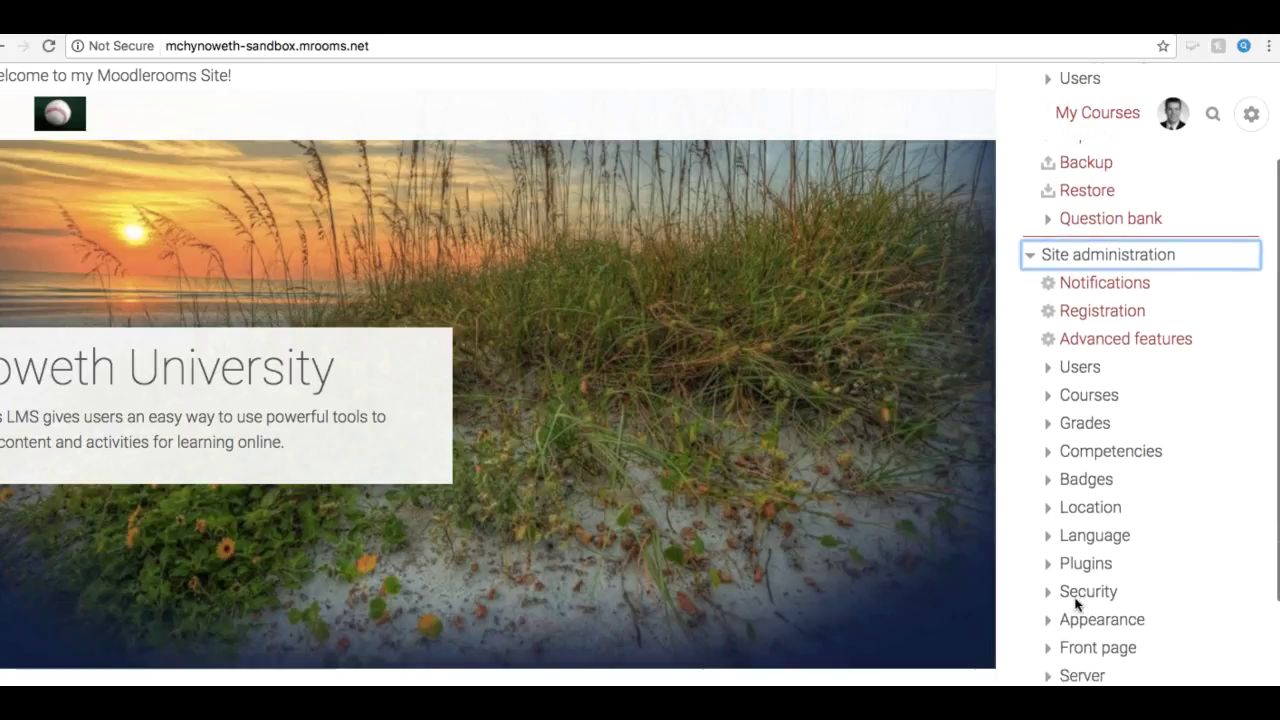
pyautogui.click(1077, 560)
pyautogui.scroll(-5, 1077, 560)
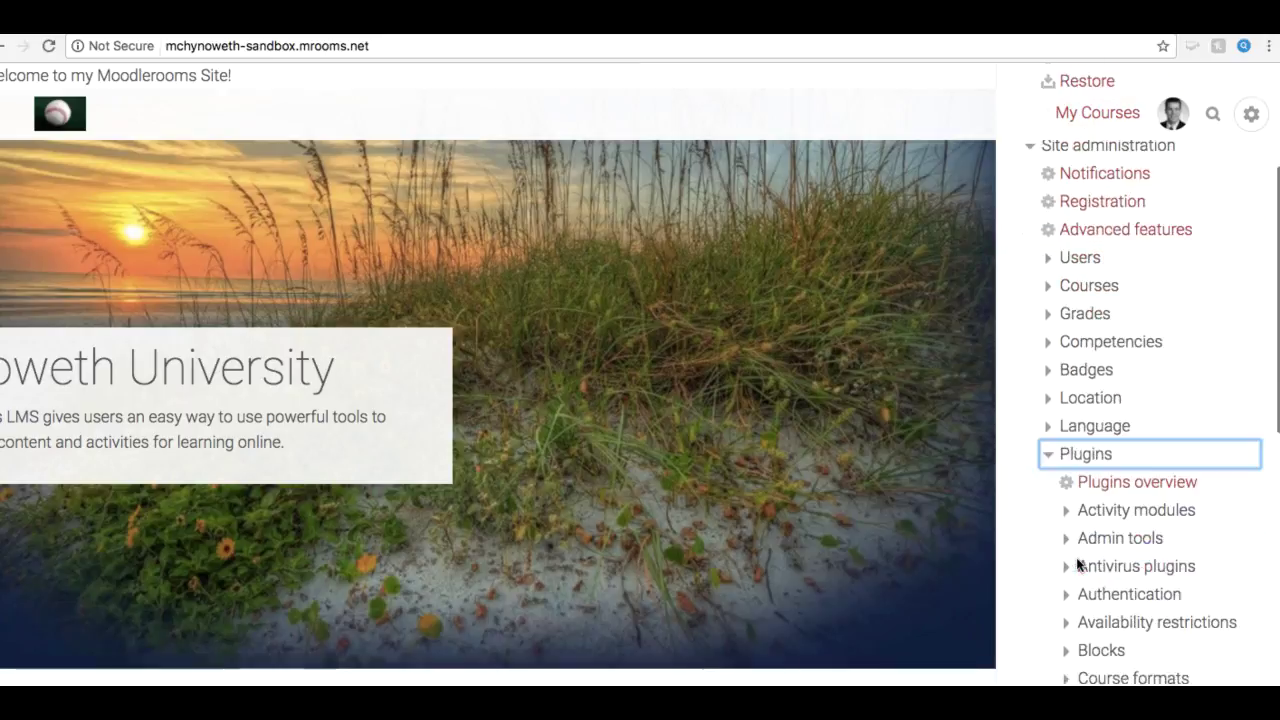
pyautogui.scroll(-1, 1075, 549)
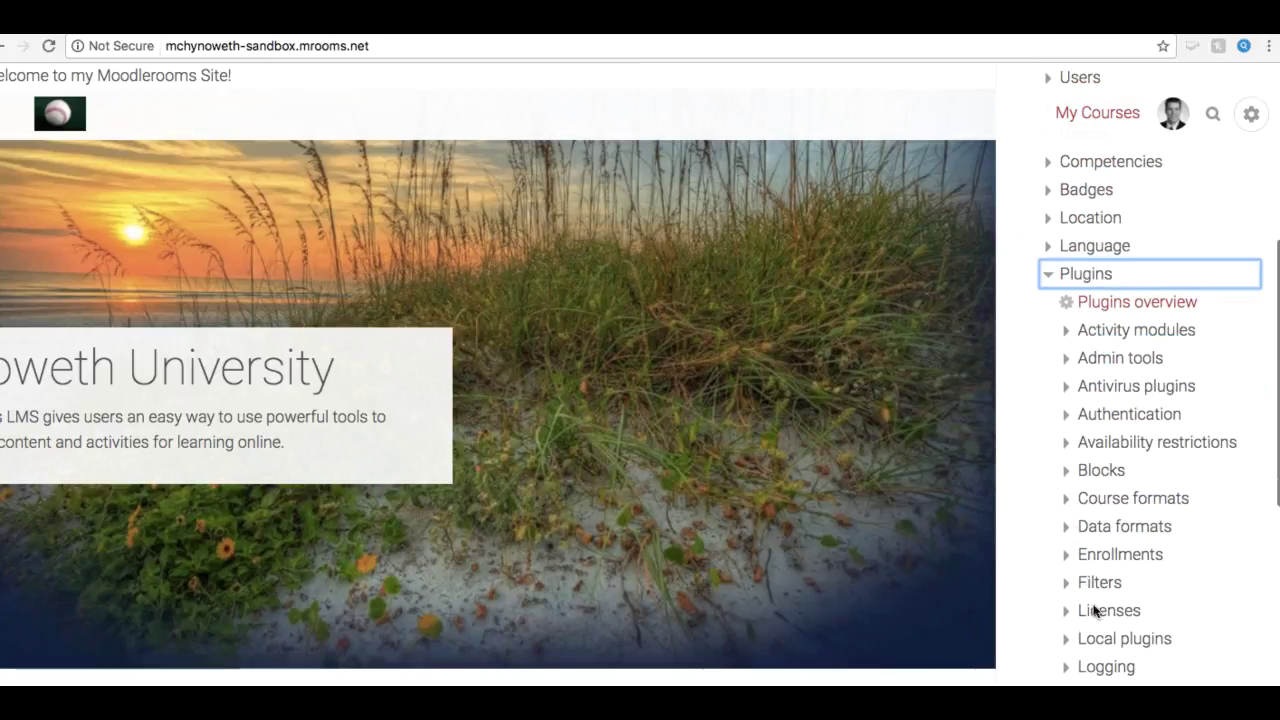
pyautogui.click(1090, 666)
pyautogui.scroll(-2, 1095, 663)
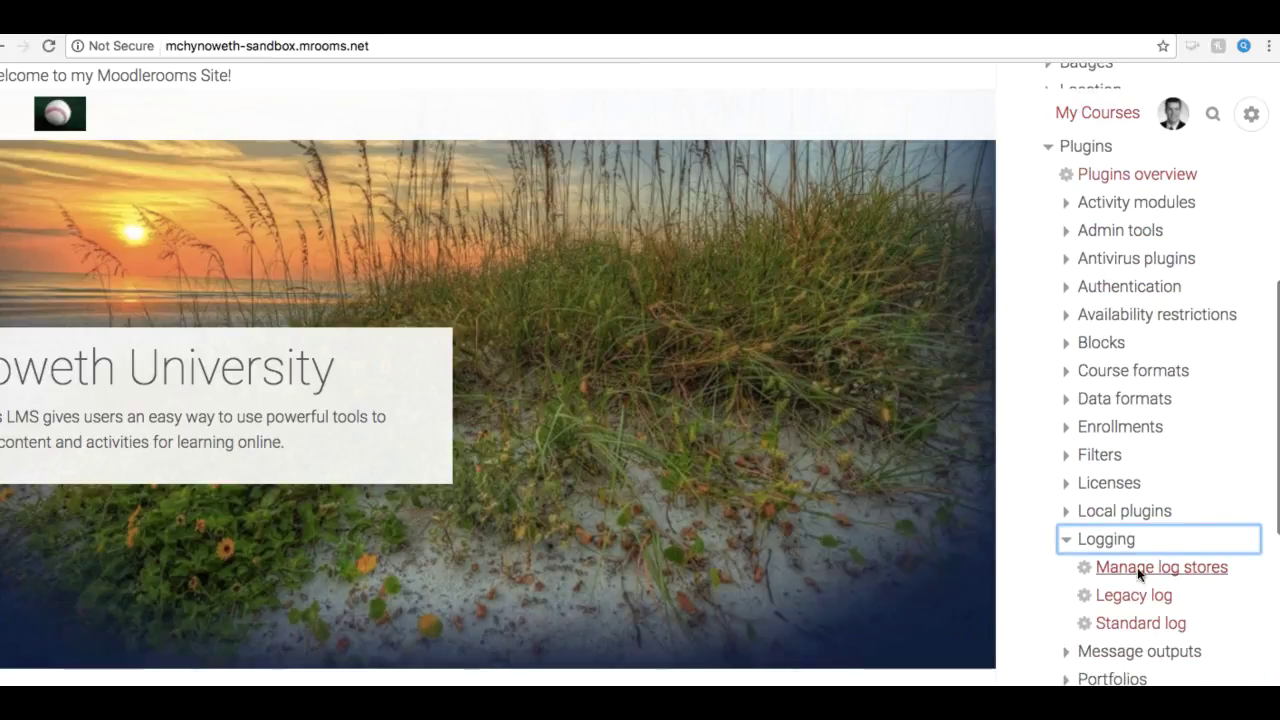
# Open the Standard log's settings from the log store management page and review how long logs are kept.
pyautogui.click(1141, 568)
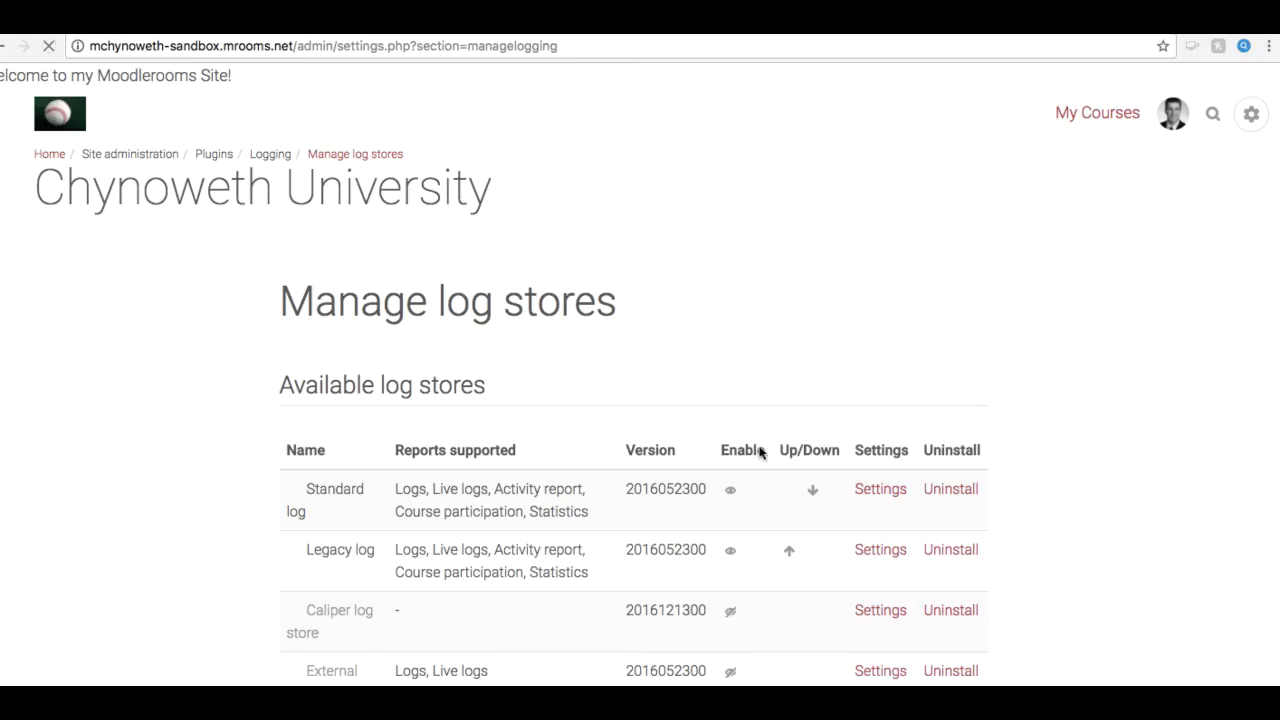
pyautogui.click(870, 488)
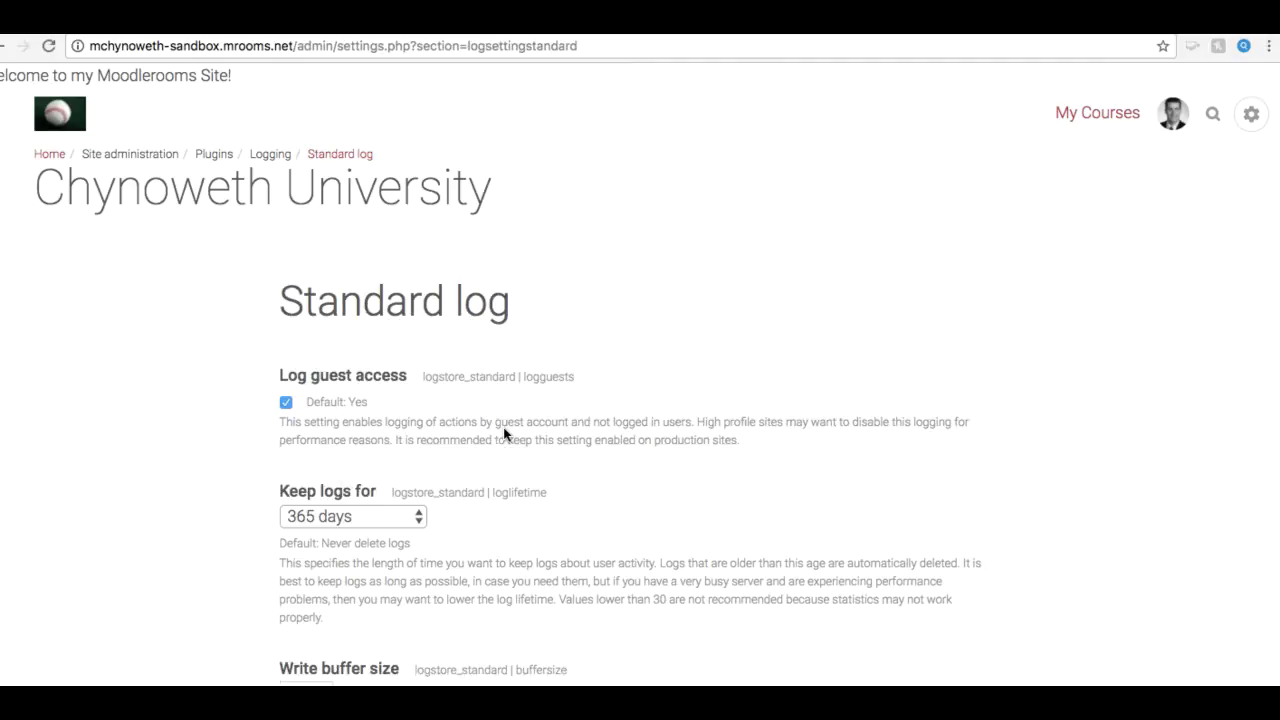
pyautogui.scroll(-2, 503, 427)
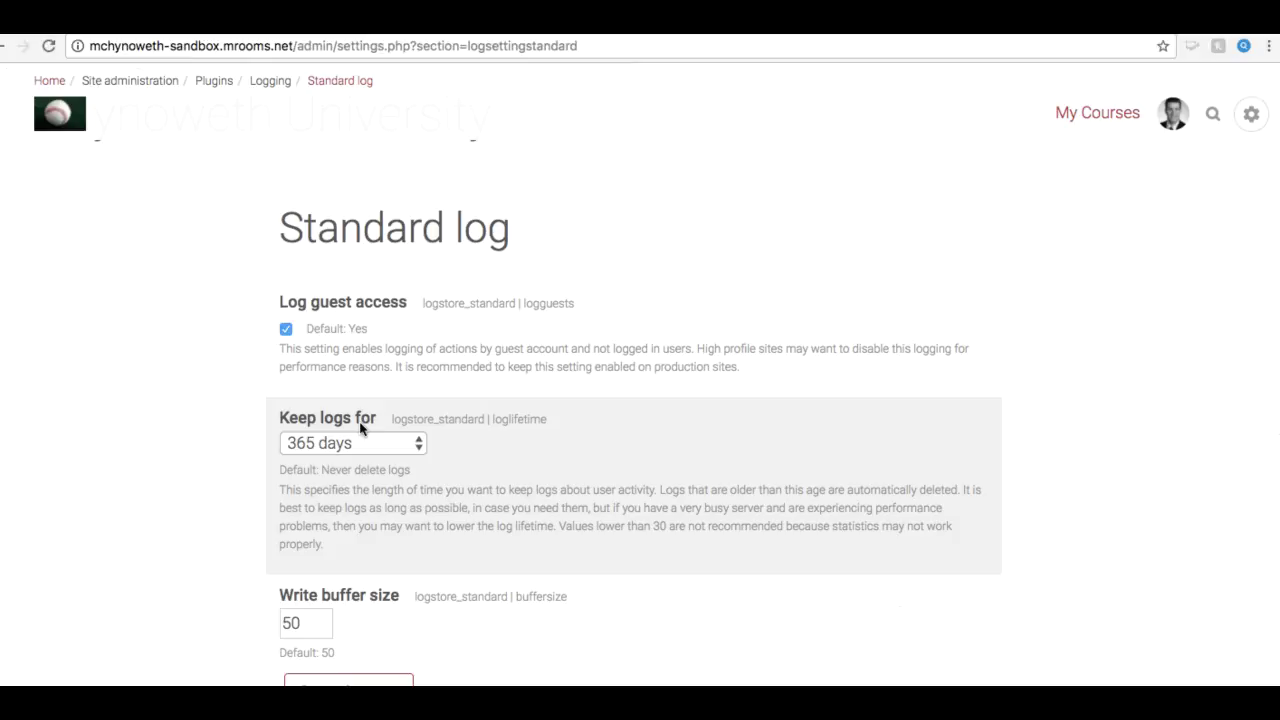
# Open the Conduit block's general settings from the site's front page and review the Remove logs options.
pyautogui.click(59, 119)
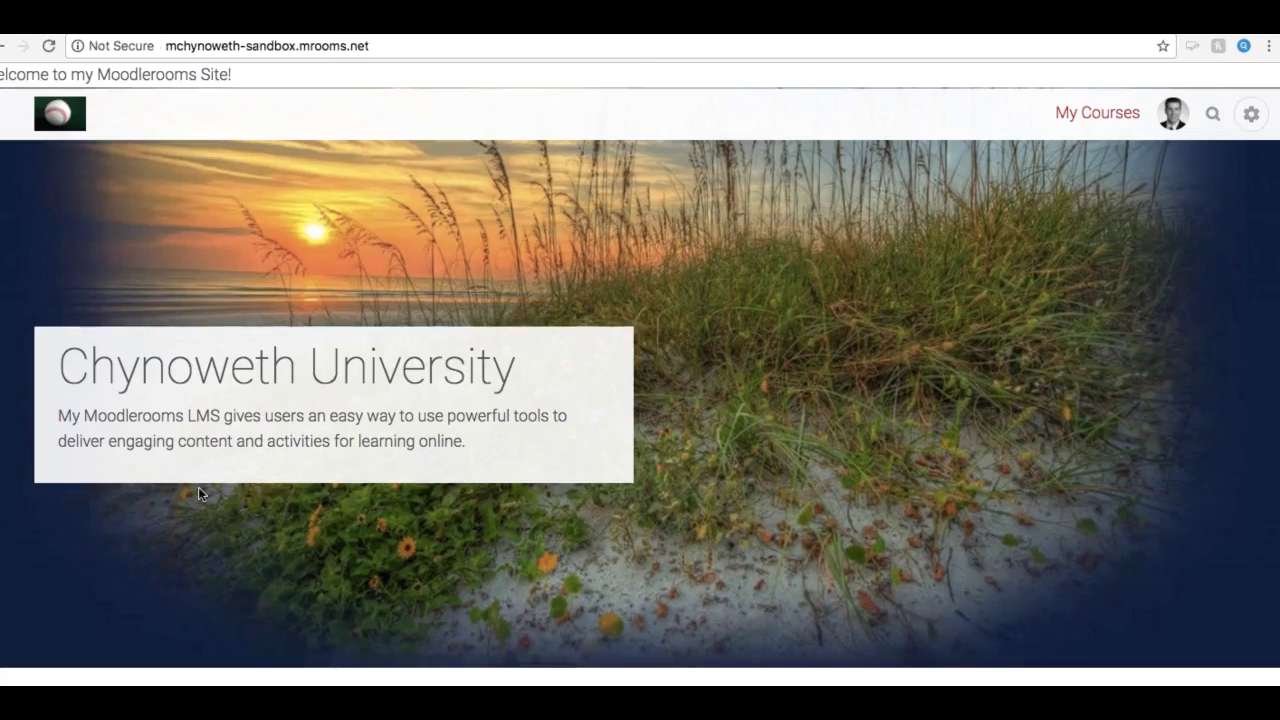
pyautogui.scroll(-10, 198, 486)
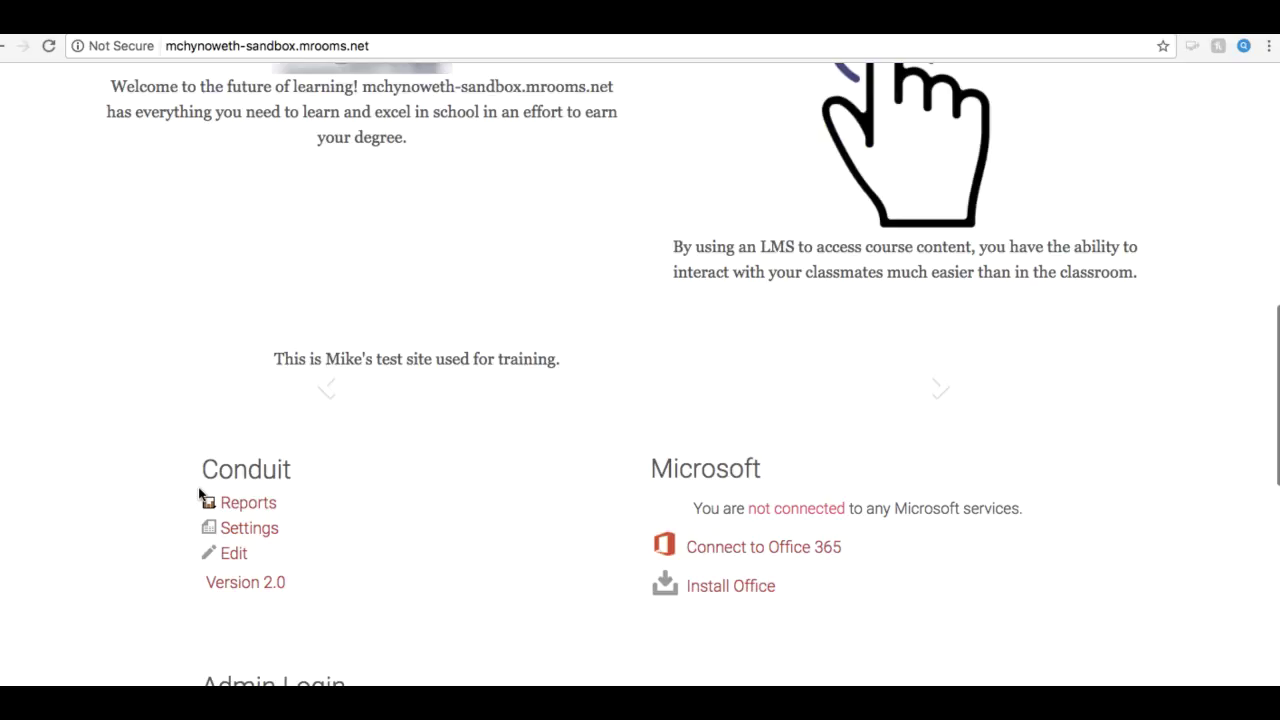
pyautogui.scroll(-5, 198, 492)
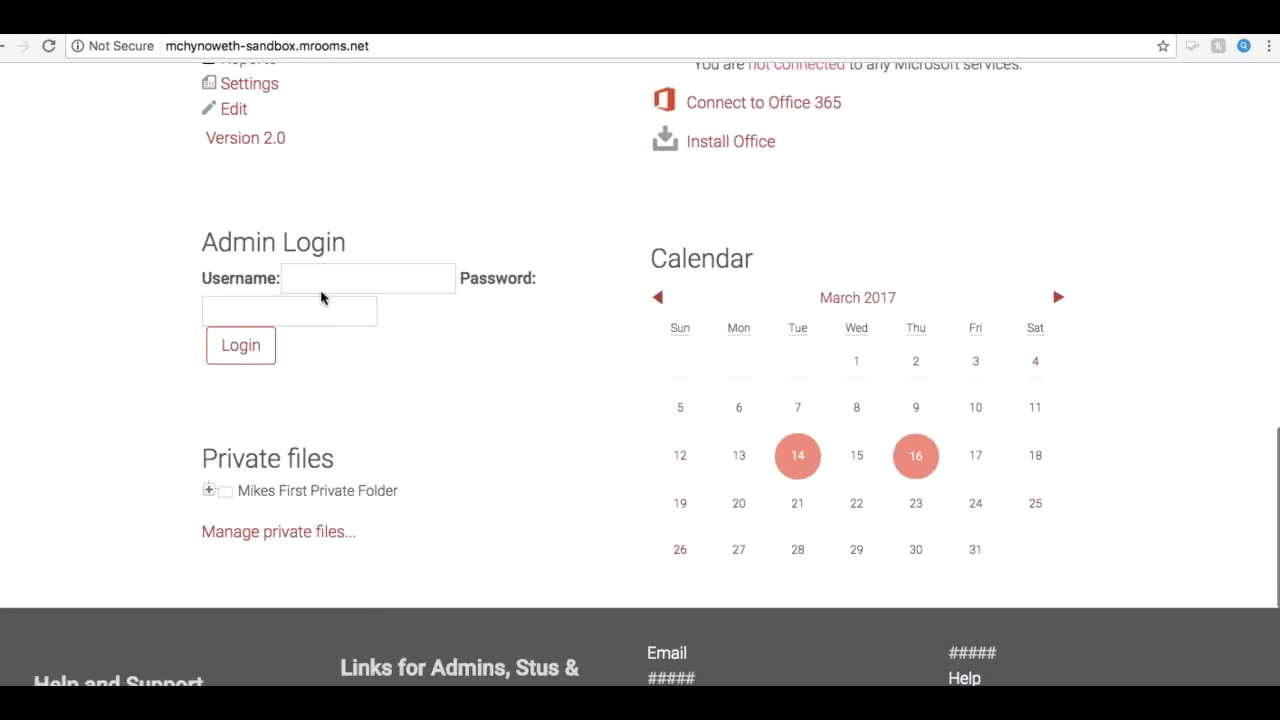
pyautogui.scroll(4, 321, 296)
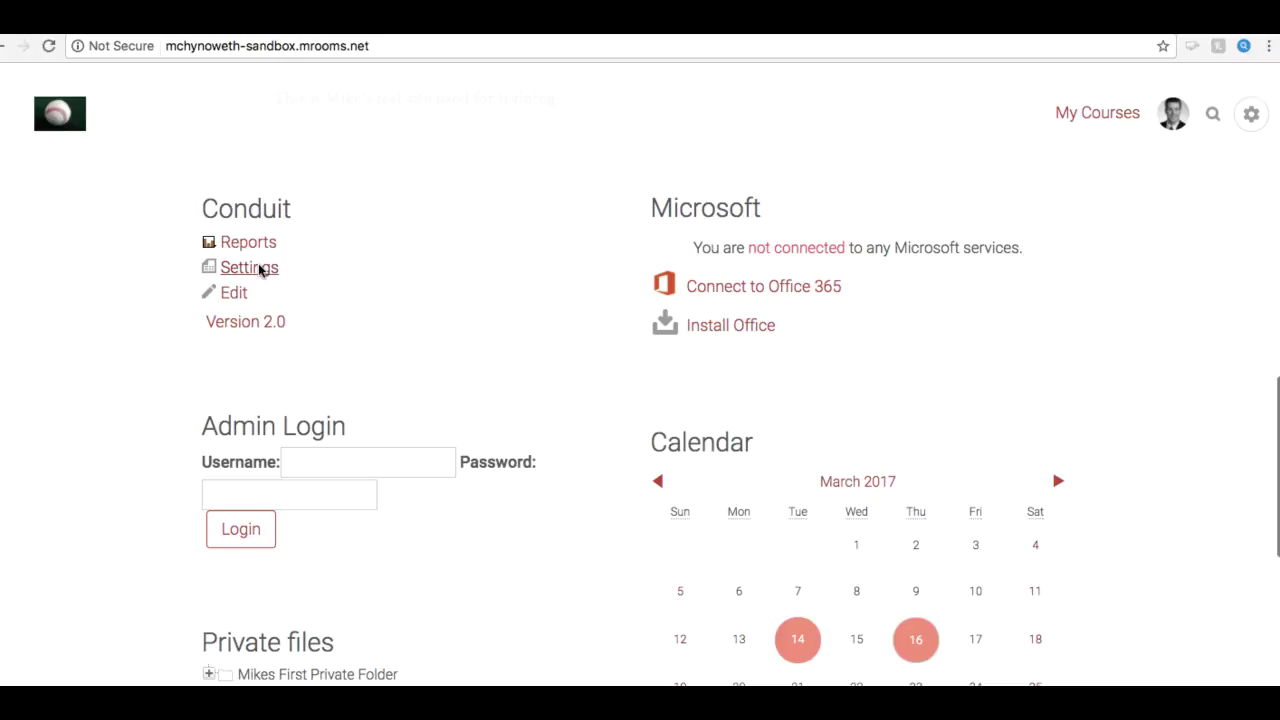
pyautogui.click(260, 270)
pyautogui.scroll(-2, 342, 490)
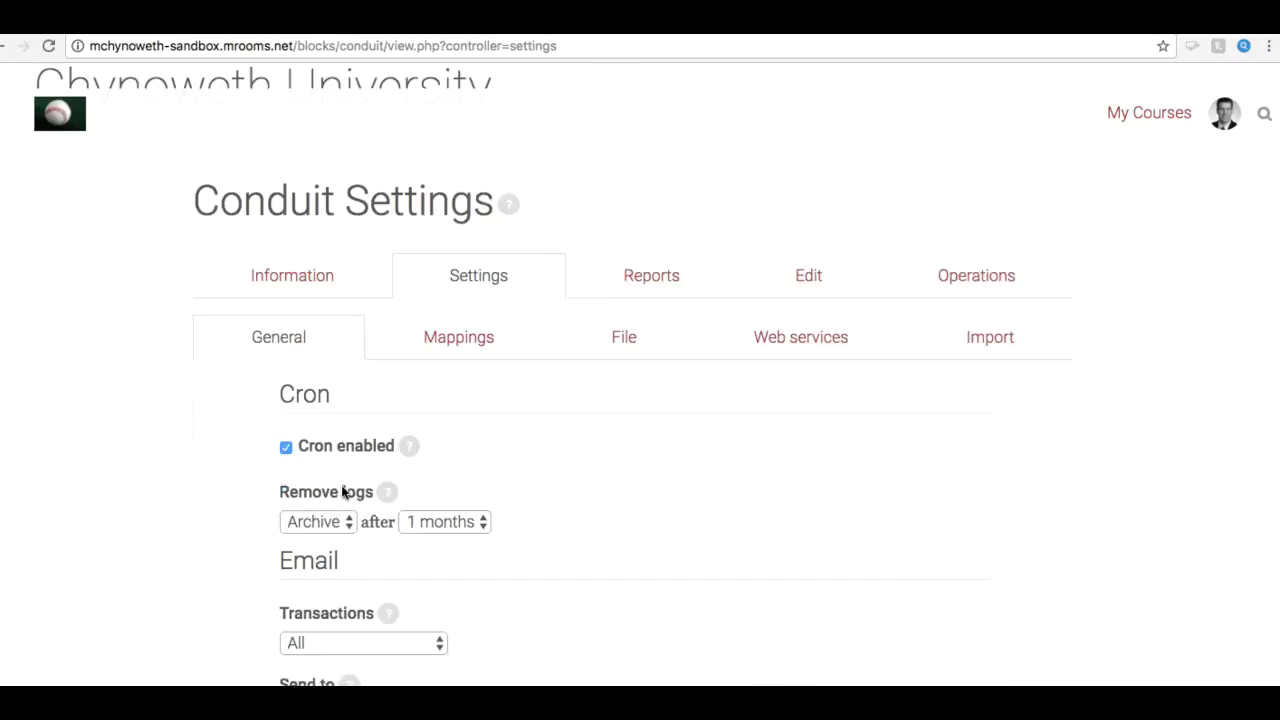
pyautogui.scroll(-2, 342, 490)
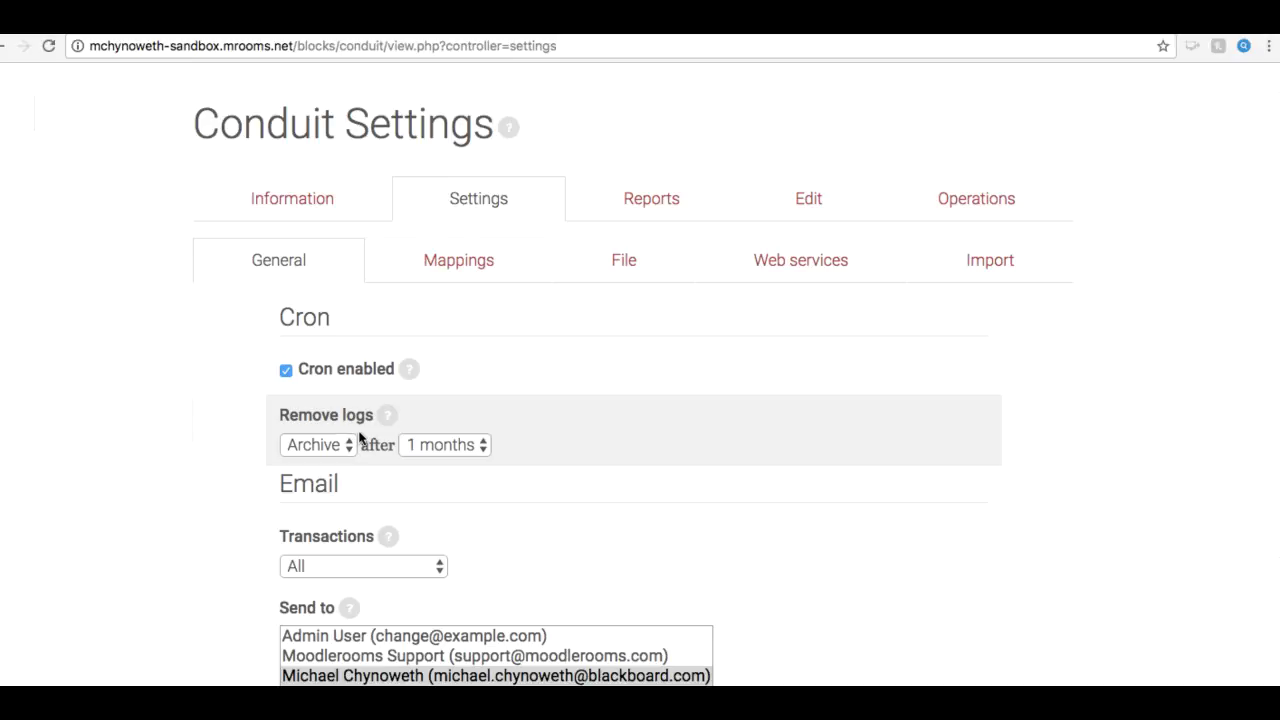
pyautogui.scroll(5, 426, 363)
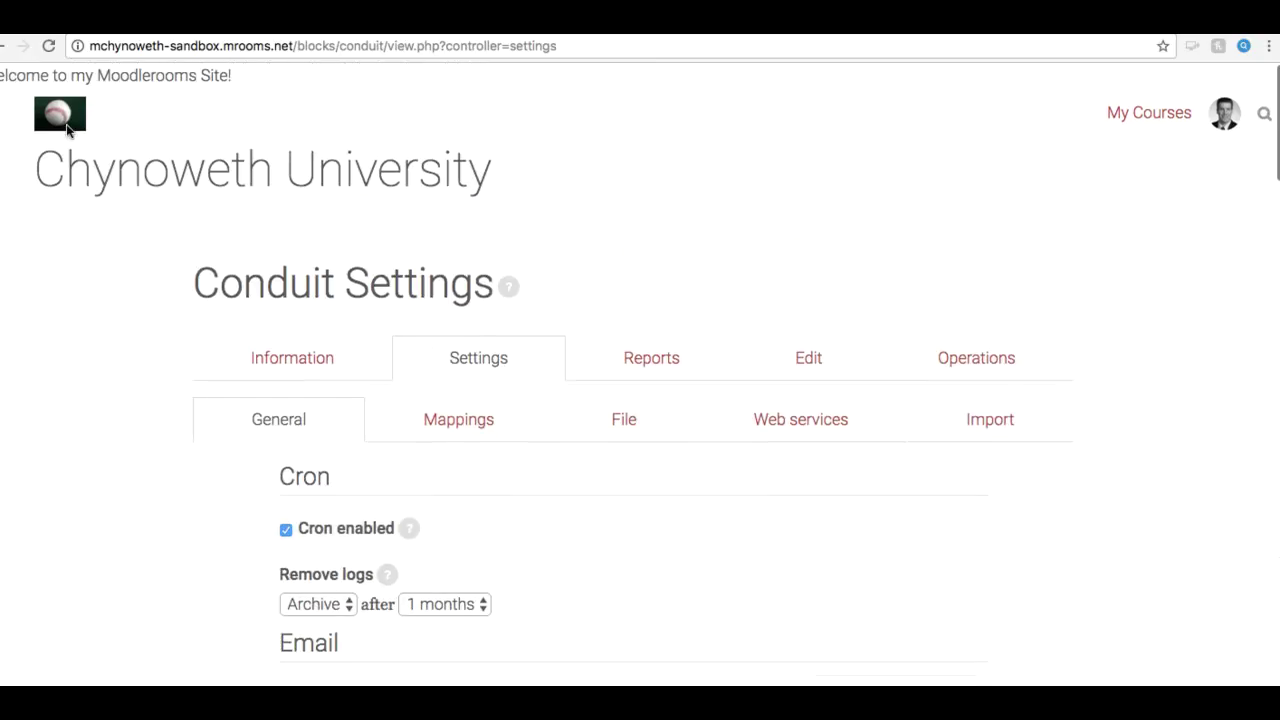
# Return to the site's front page and open the Automated backup setup page for course backups.
pyautogui.click(66, 127)
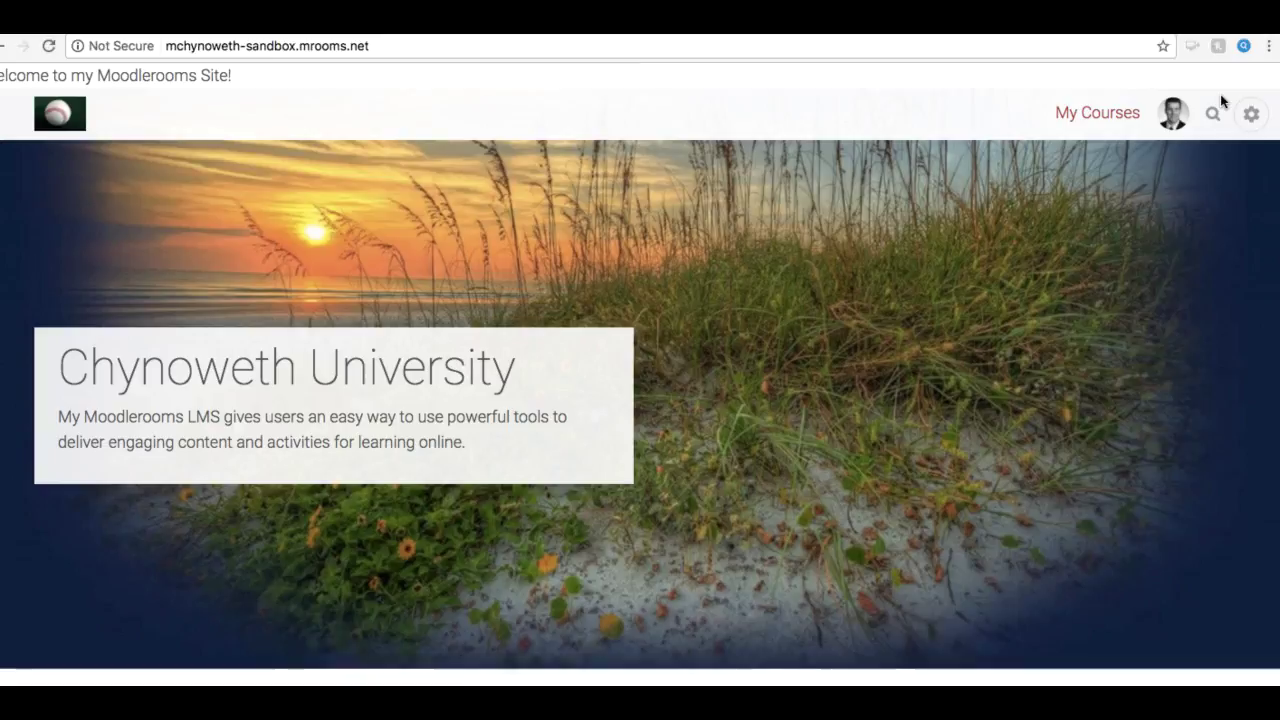
pyautogui.click(1249, 117)
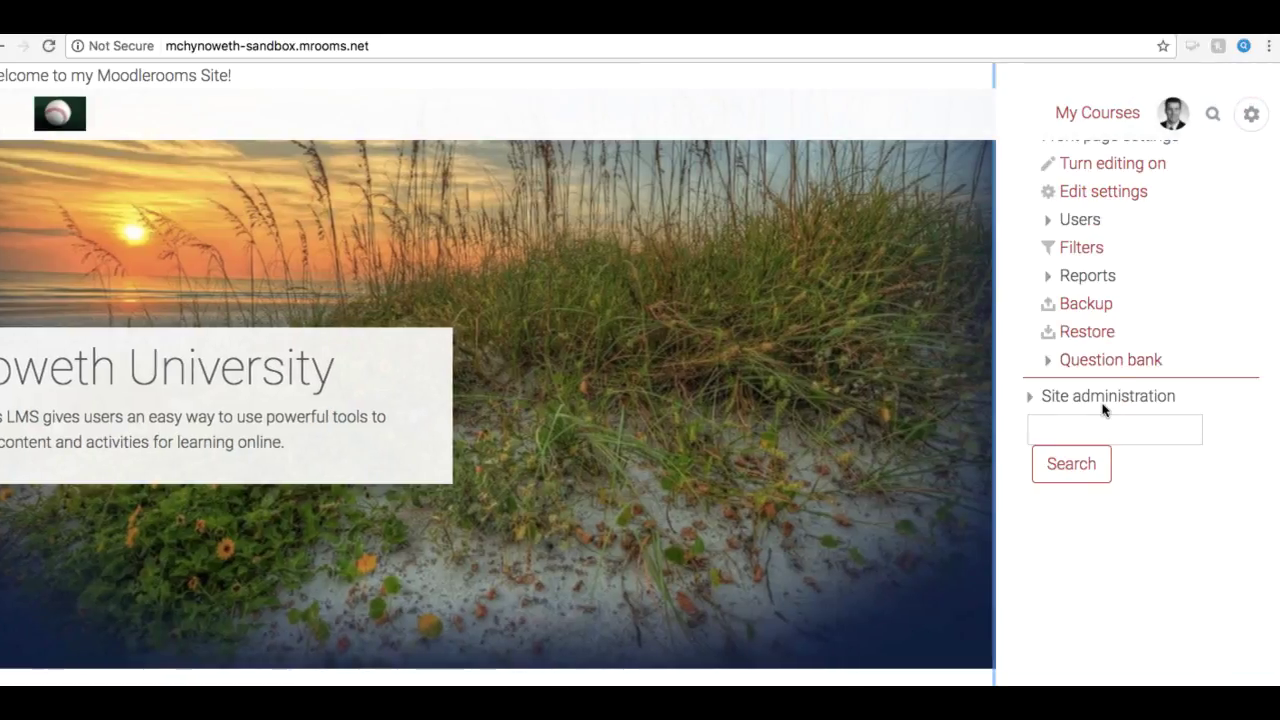
pyautogui.click(1105, 396)
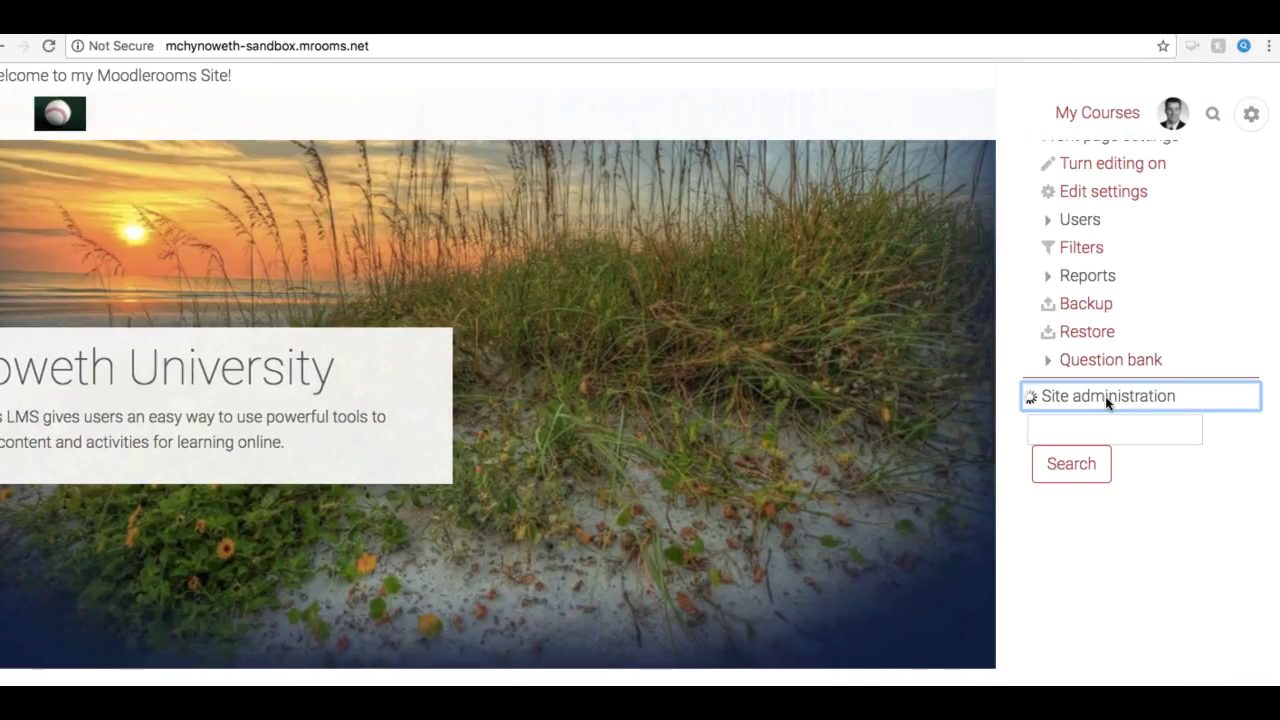
pyautogui.scroll(-2, 1100, 430)
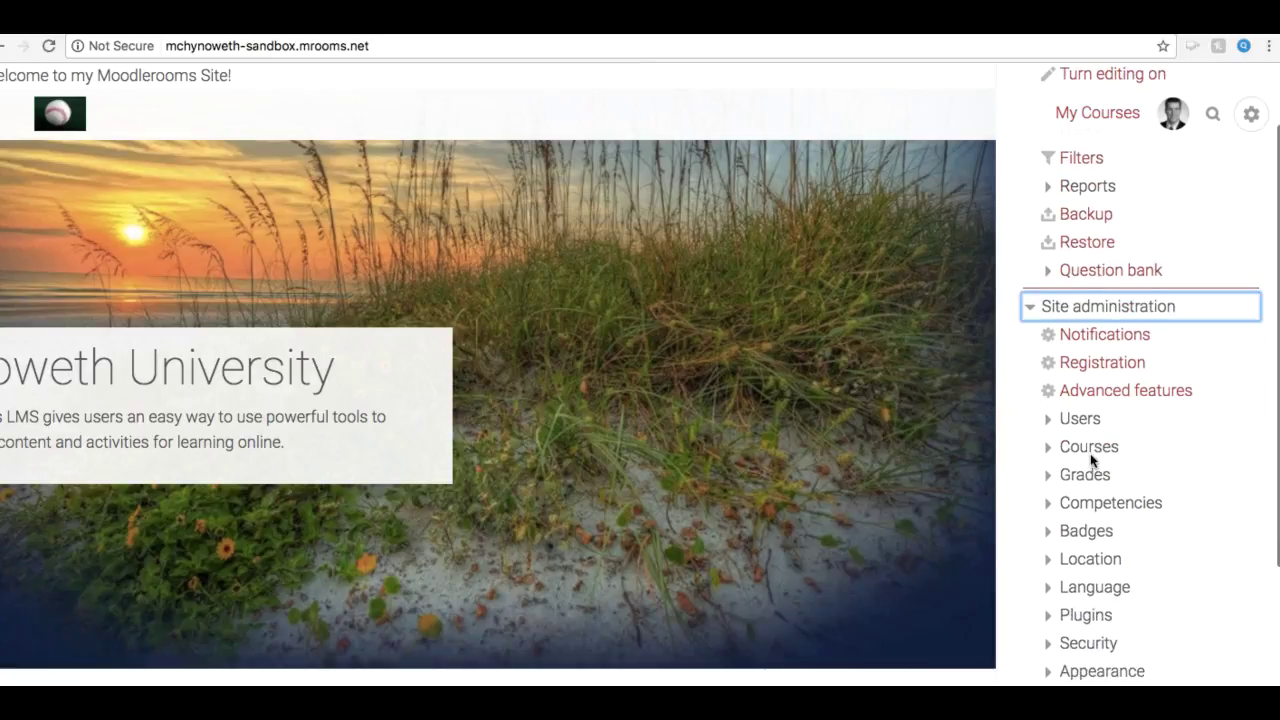
pyautogui.click(1097, 447)
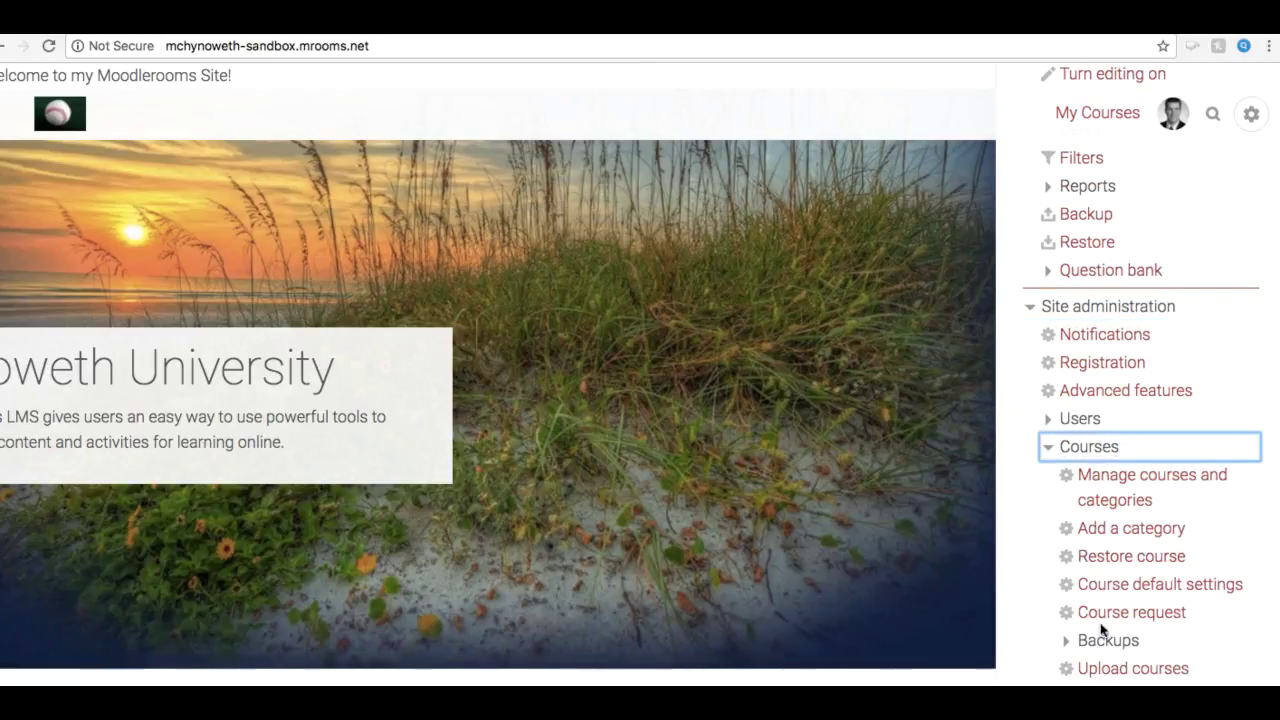
pyautogui.click(1102, 638)
pyautogui.scroll(-5, 1102, 640)
pyautogui.click(1128, 475)
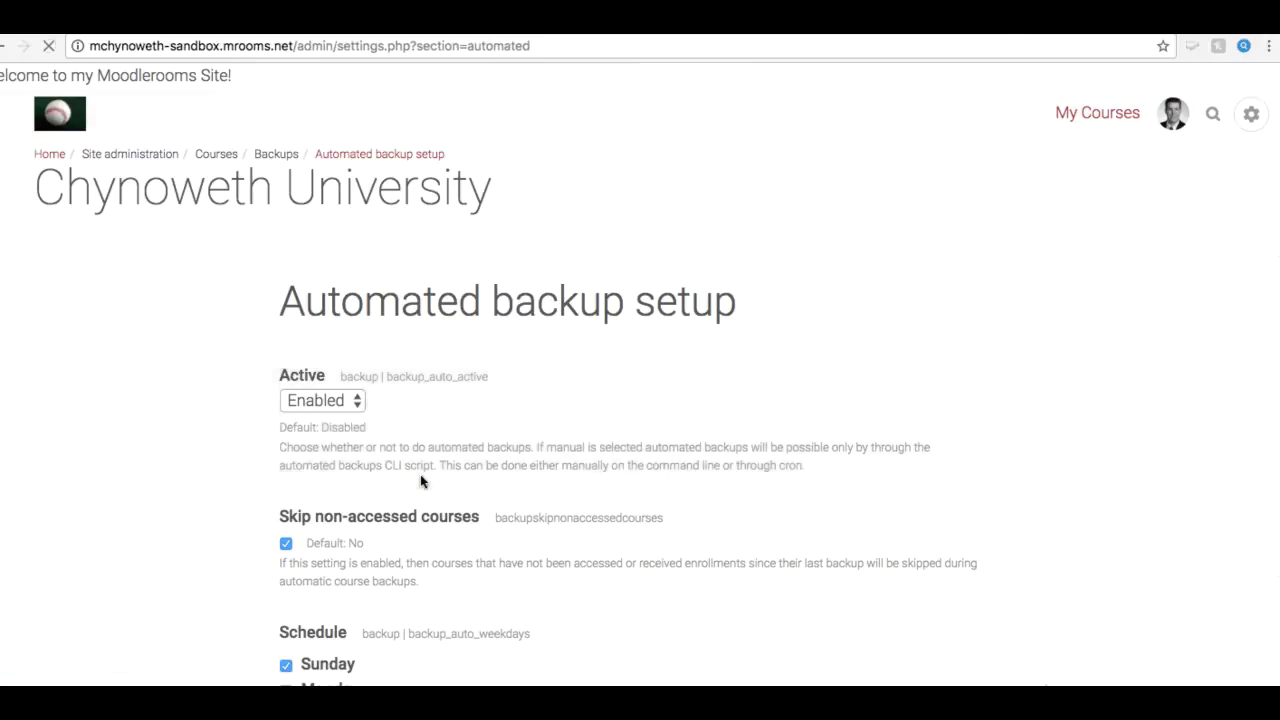
# Review the automated backup schedule, execution time, storage location and the limits on how many backups are kept.
pyautogui.scroll(-5, 310, 480)
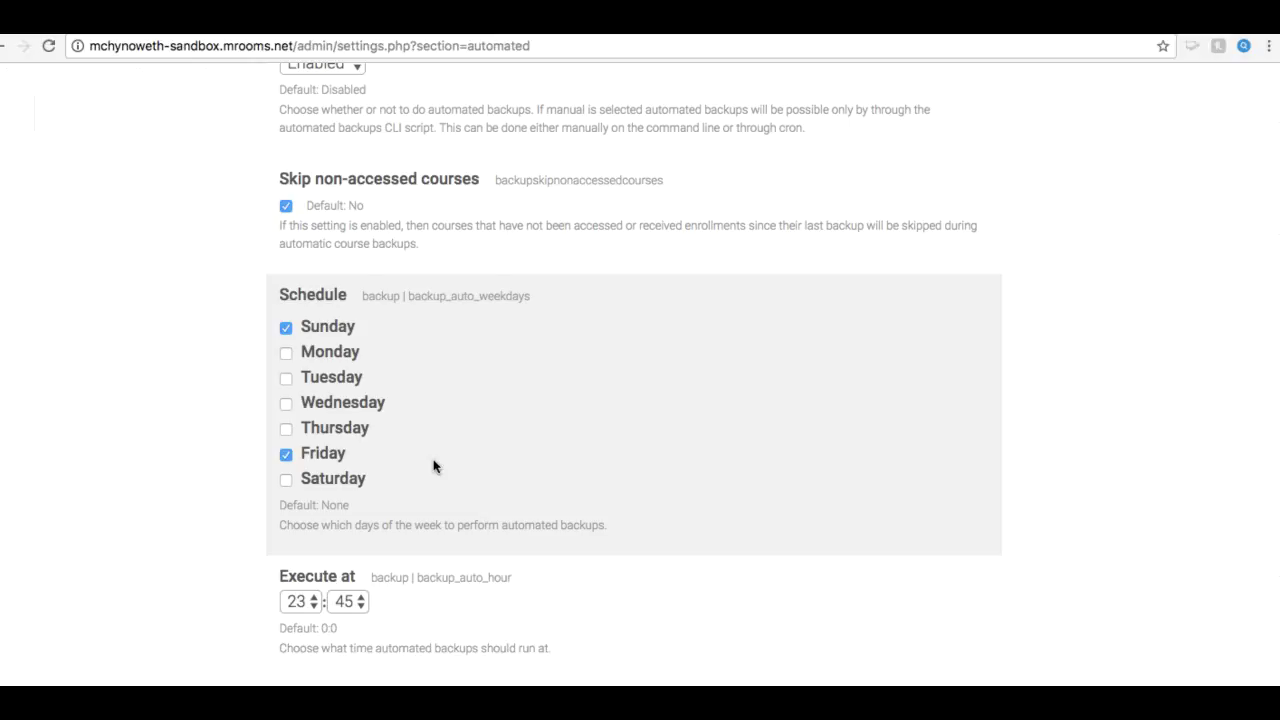
pyautogui.scroll(-3, 433, 465)
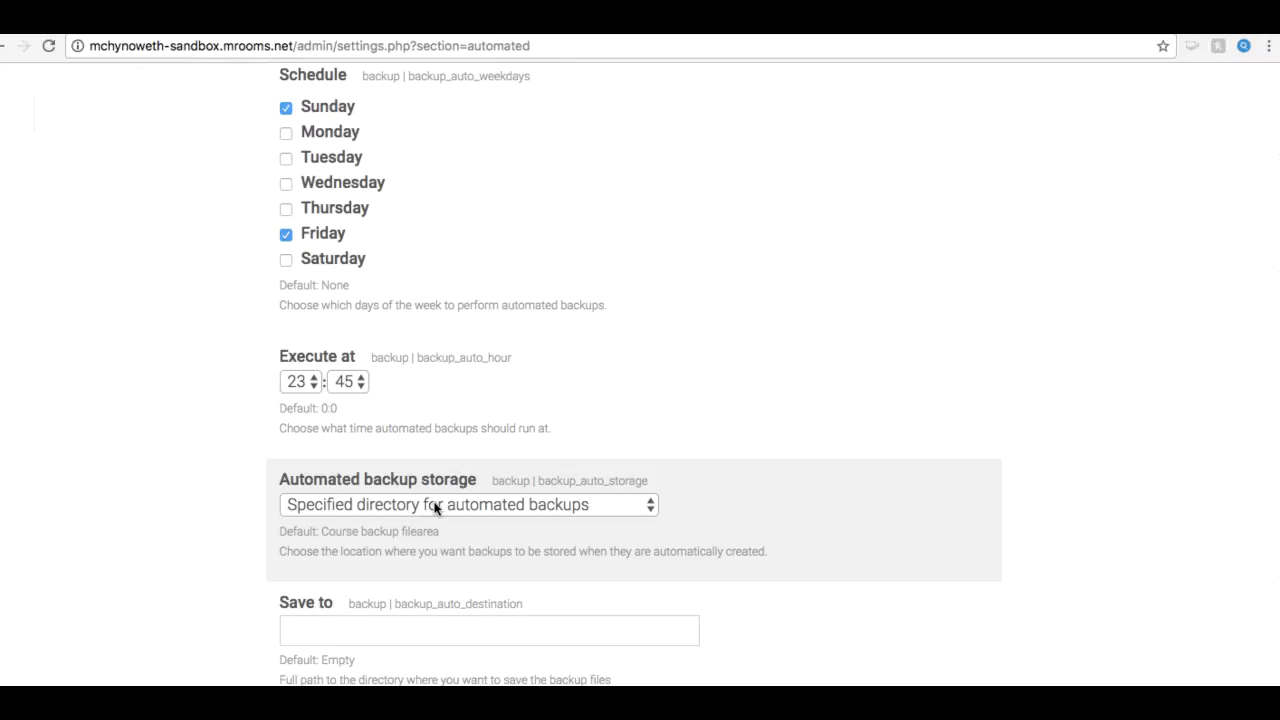
pyautogui.scroll(-5, 434, 509)
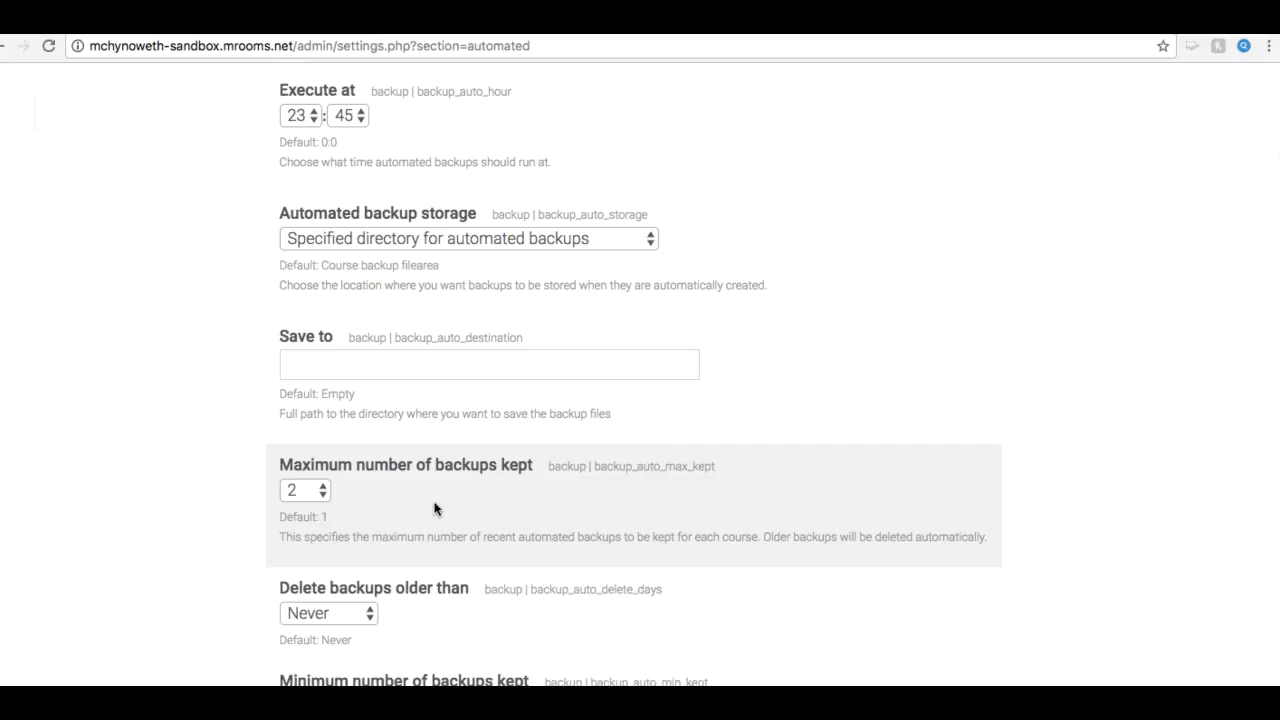
pyautogui.scroll(-3, 434, 509)
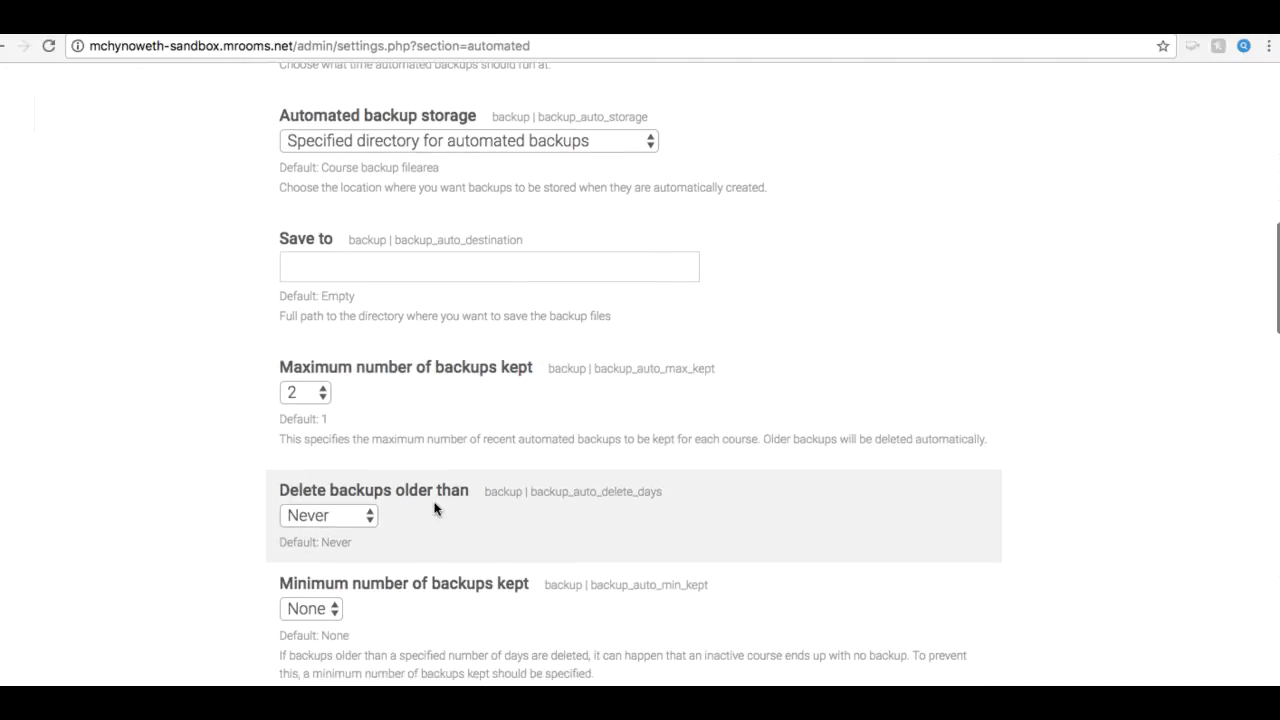
pyautogui.scroll(-1, 434, 509)
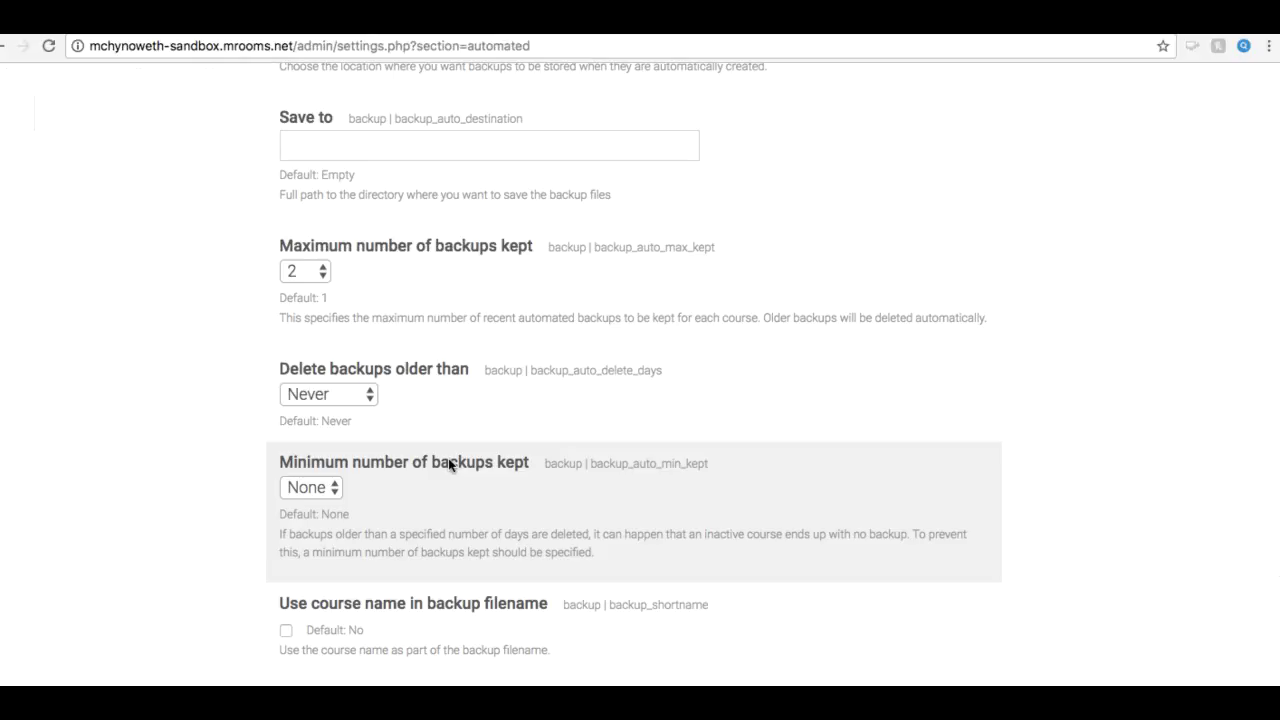
pyautogui.scroll(15, 448, 460)
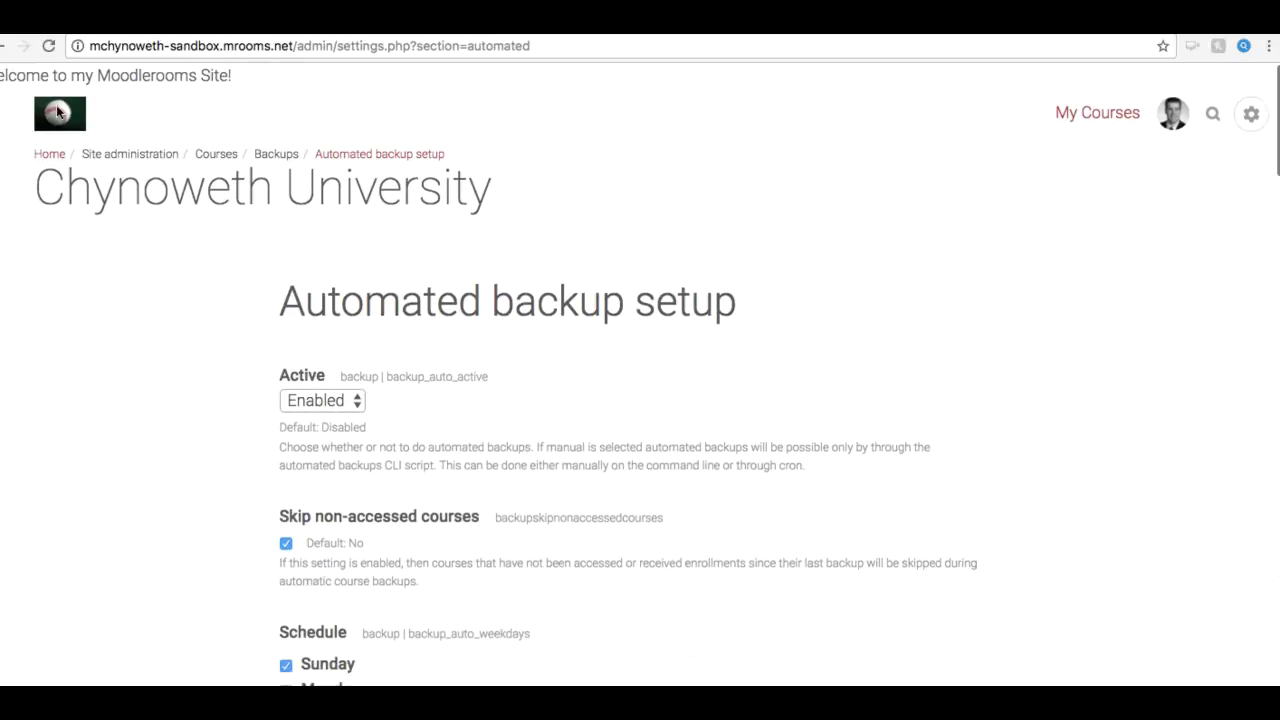
# Open the Bug Testing course's Restore page and examine the files in its course backup area.
pyautogui.click(57, 115)
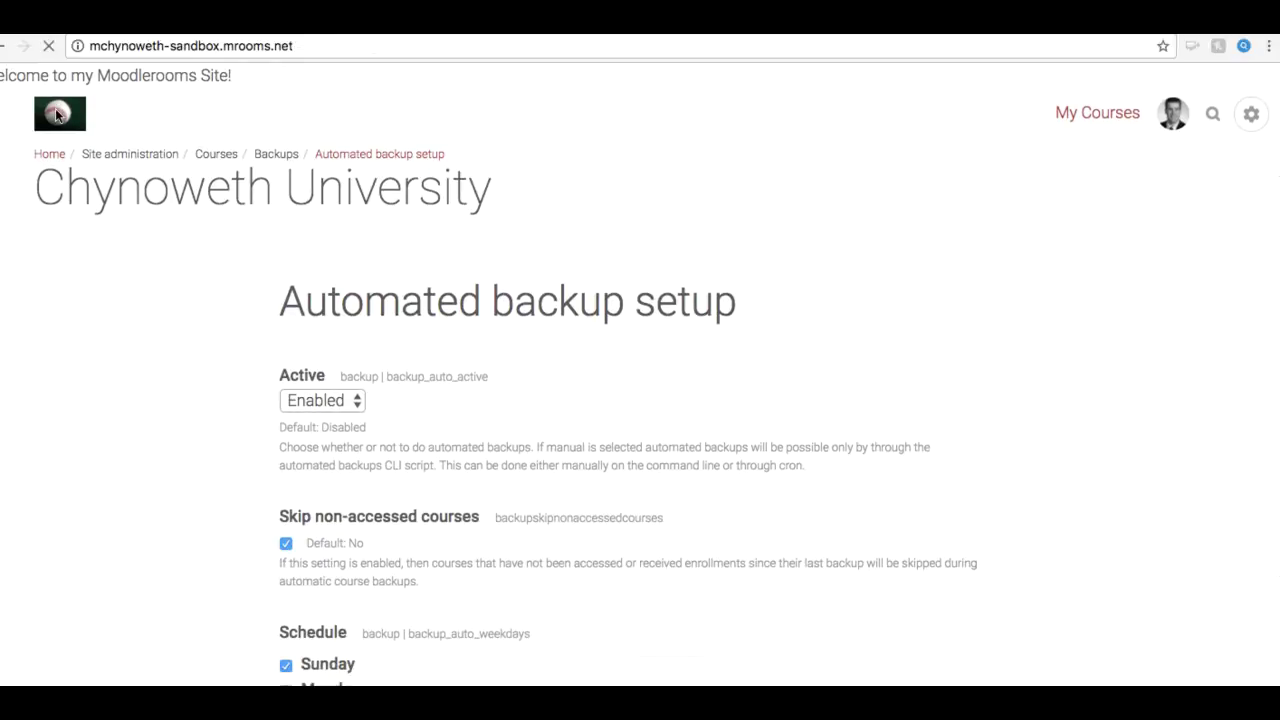
pyautogui.click(1089, 117)
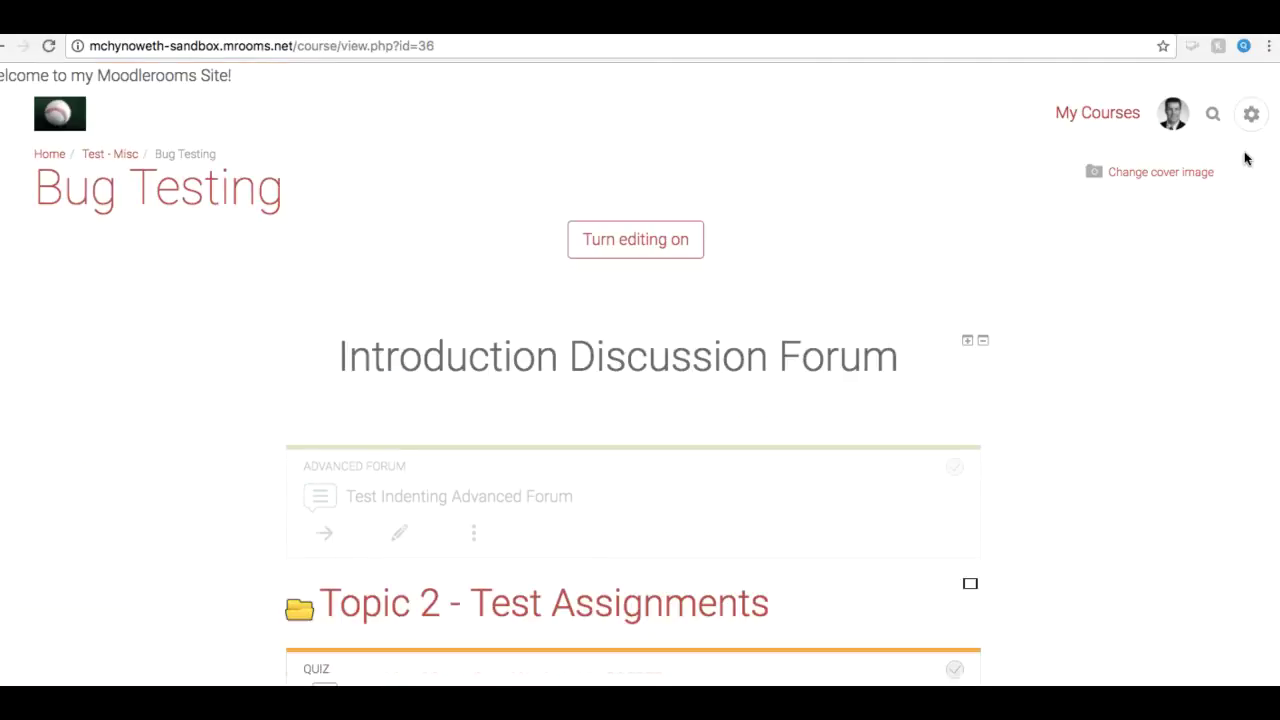
pyautogui.click(1251, 113)
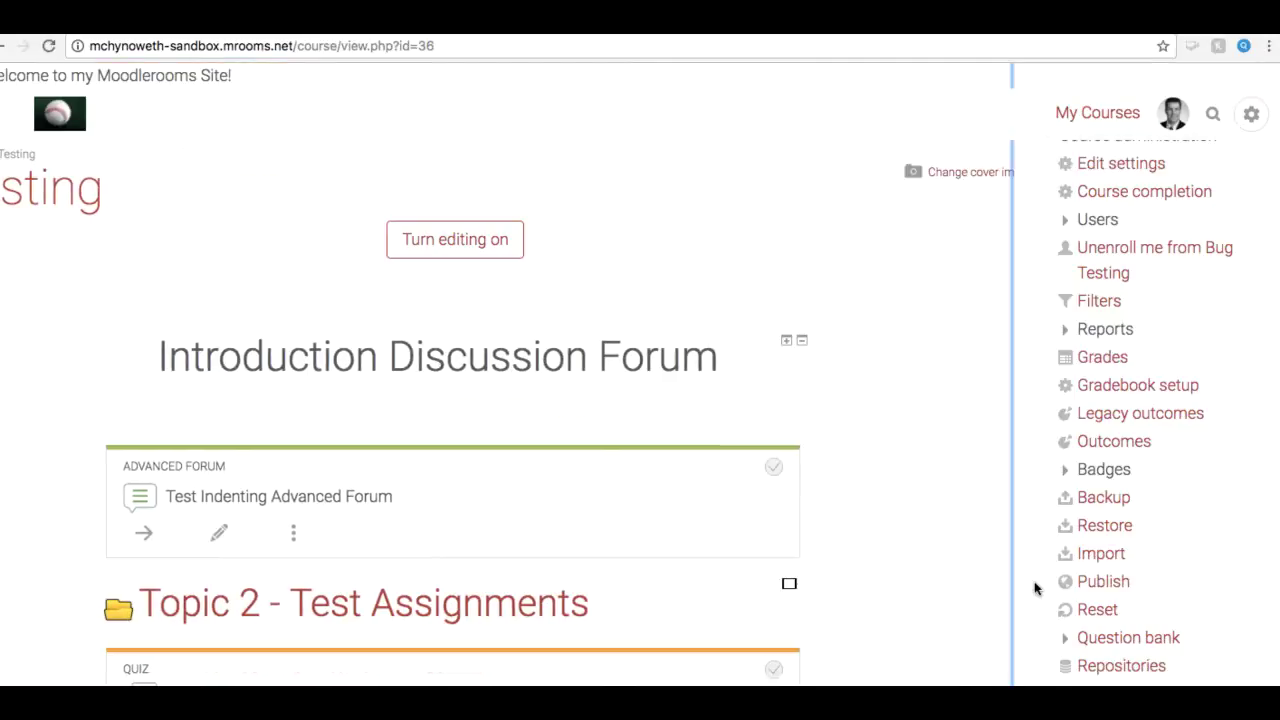
pyautogui.click(1090, 530)
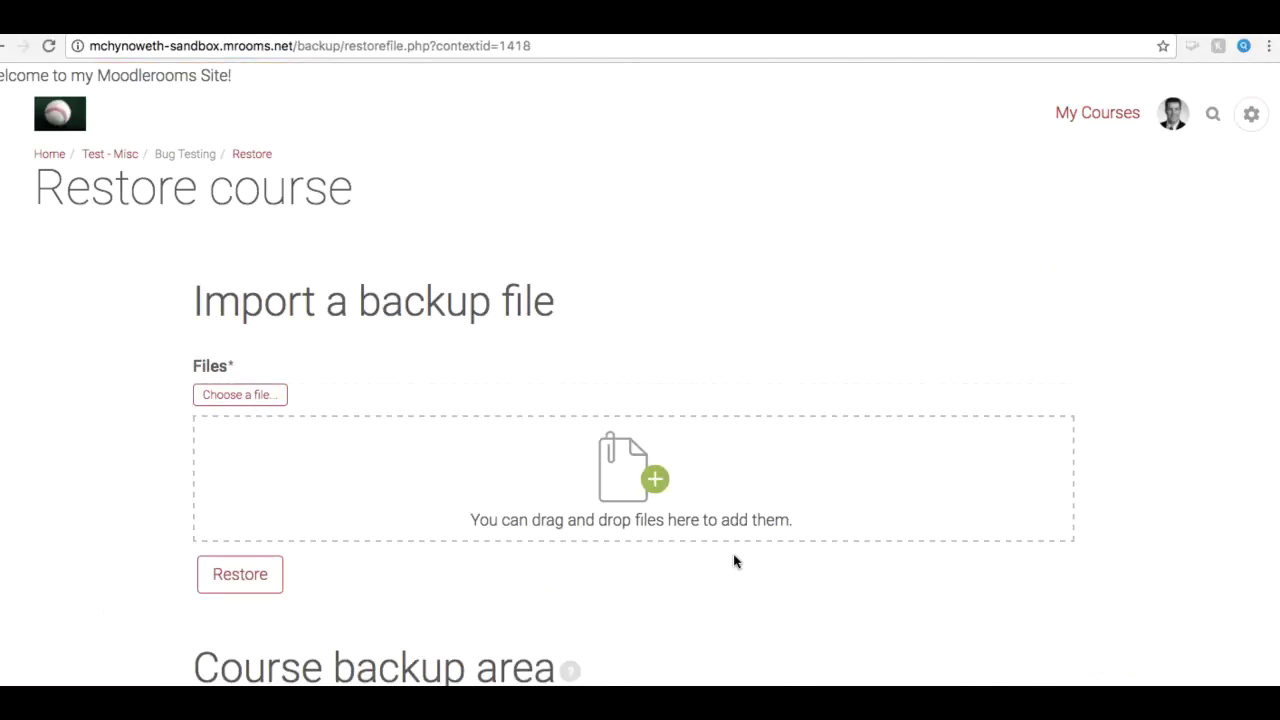
pyautogui.scroll(-5, 734, 560)
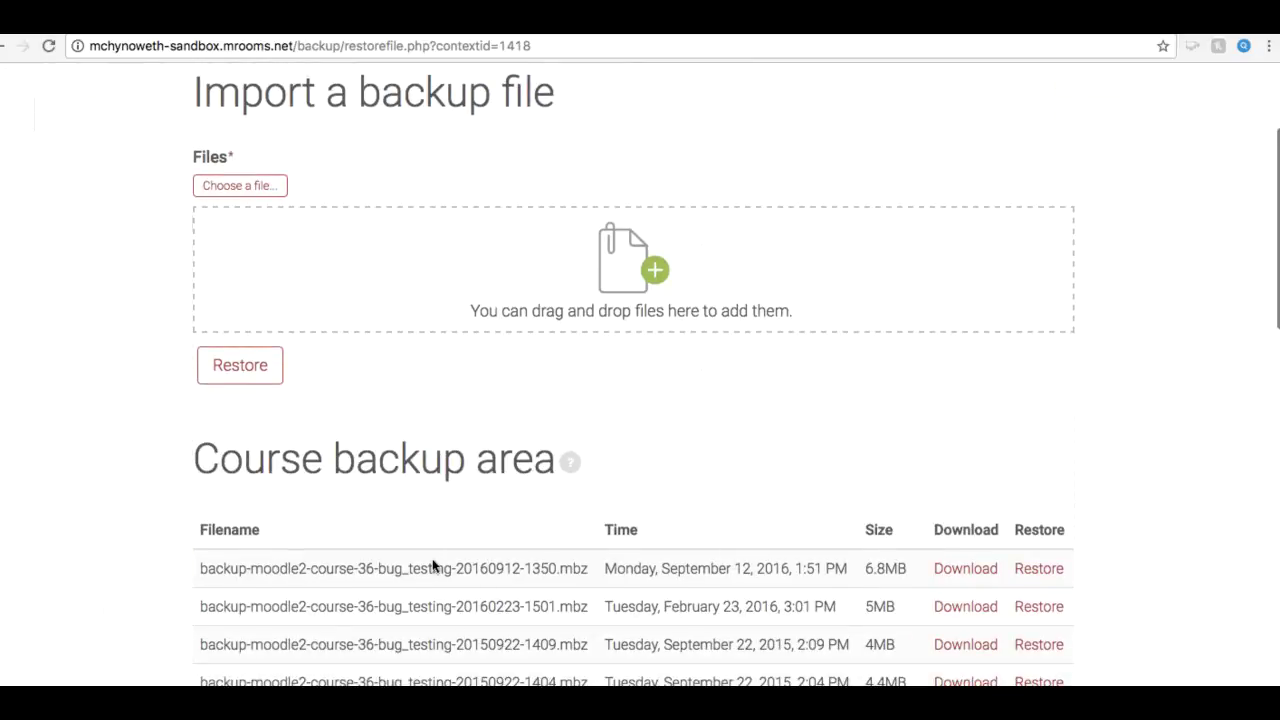
pyautogui.scroll(-1, 390, 580)
pyautogui.scroll(-1, 390, 582)
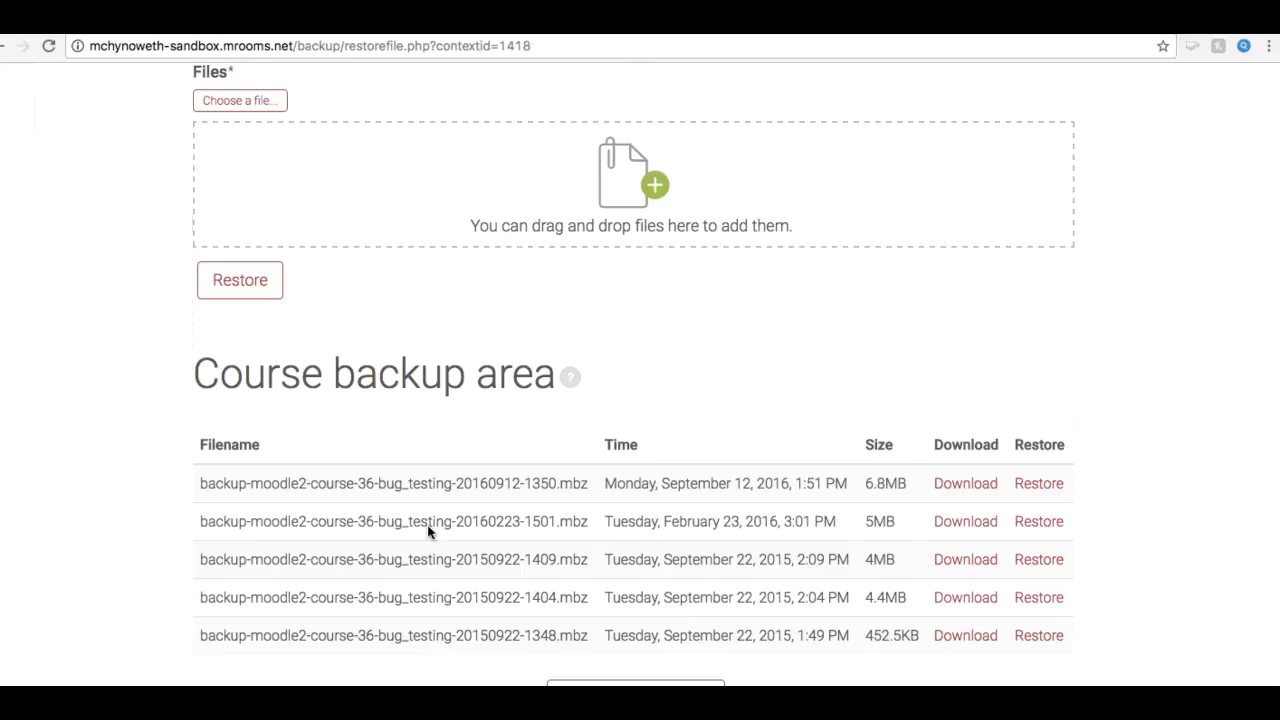
# Look over the course and user private backup areas and open the site's Moodlerooms File storage usage report.
pyautogui.scroll(-5, 428, 532)
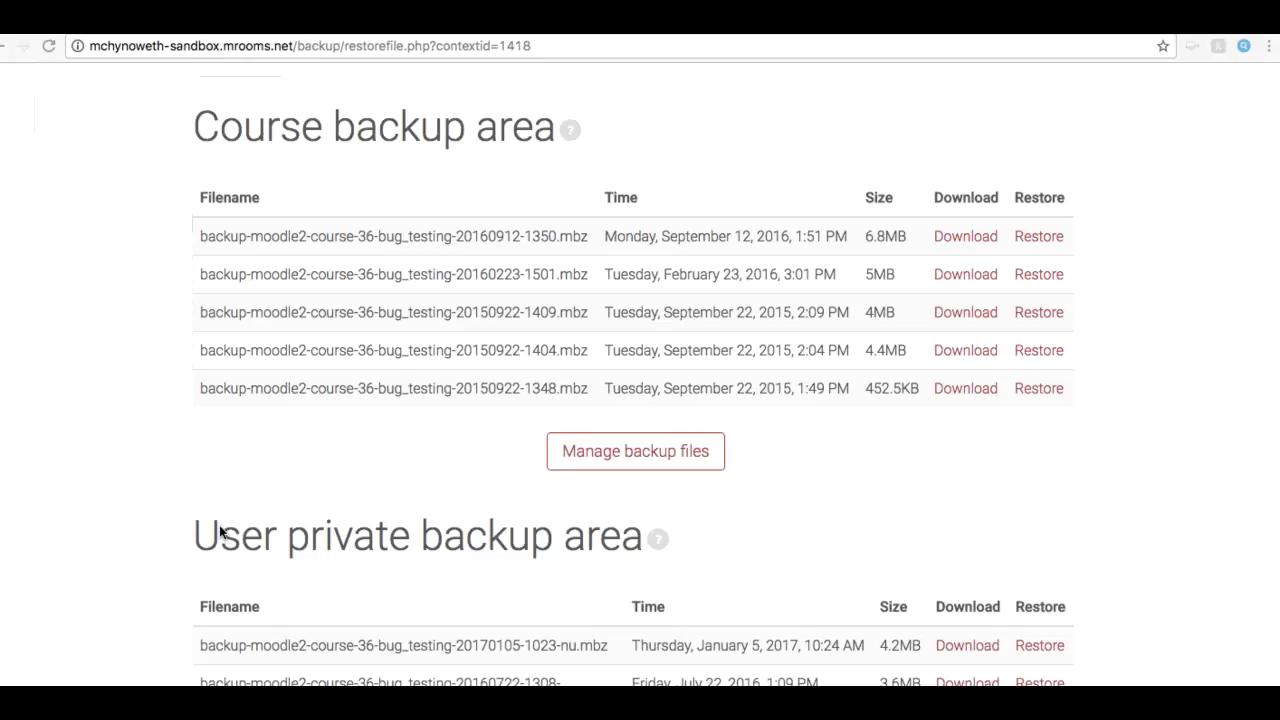
pyautogui.scroll(5, 363, 354)
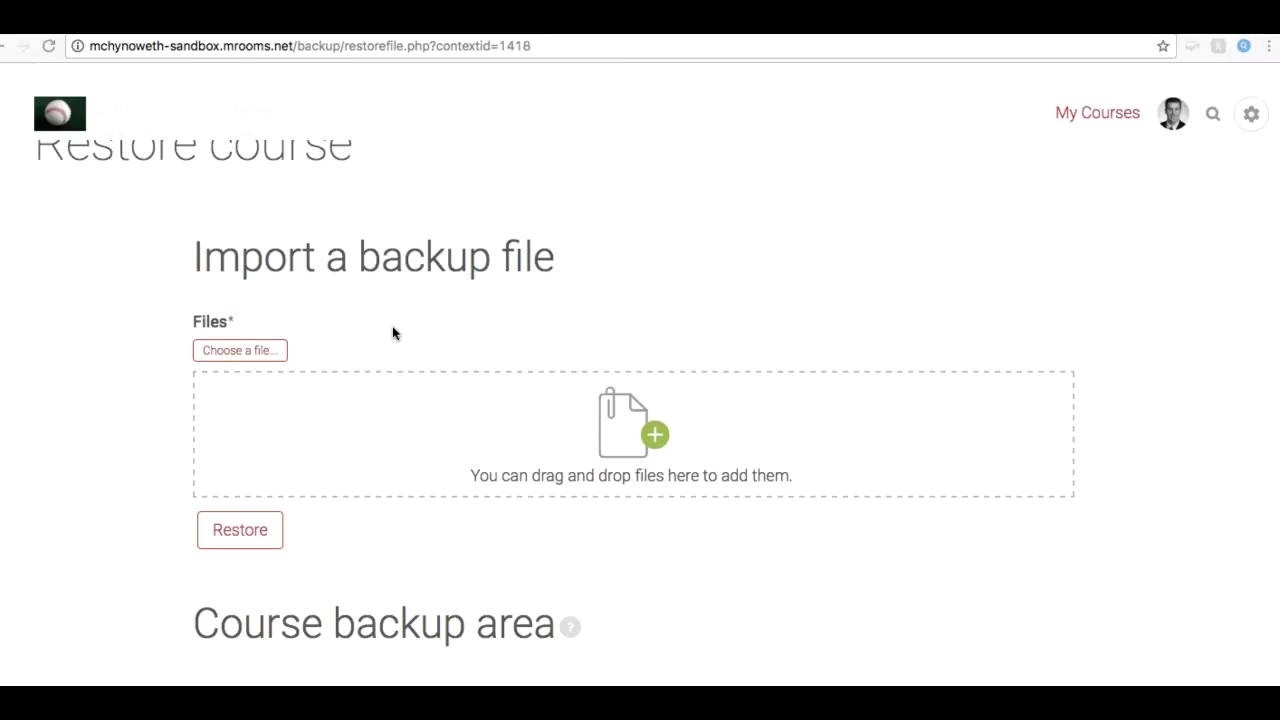
pyautogui.click(1251, 116)
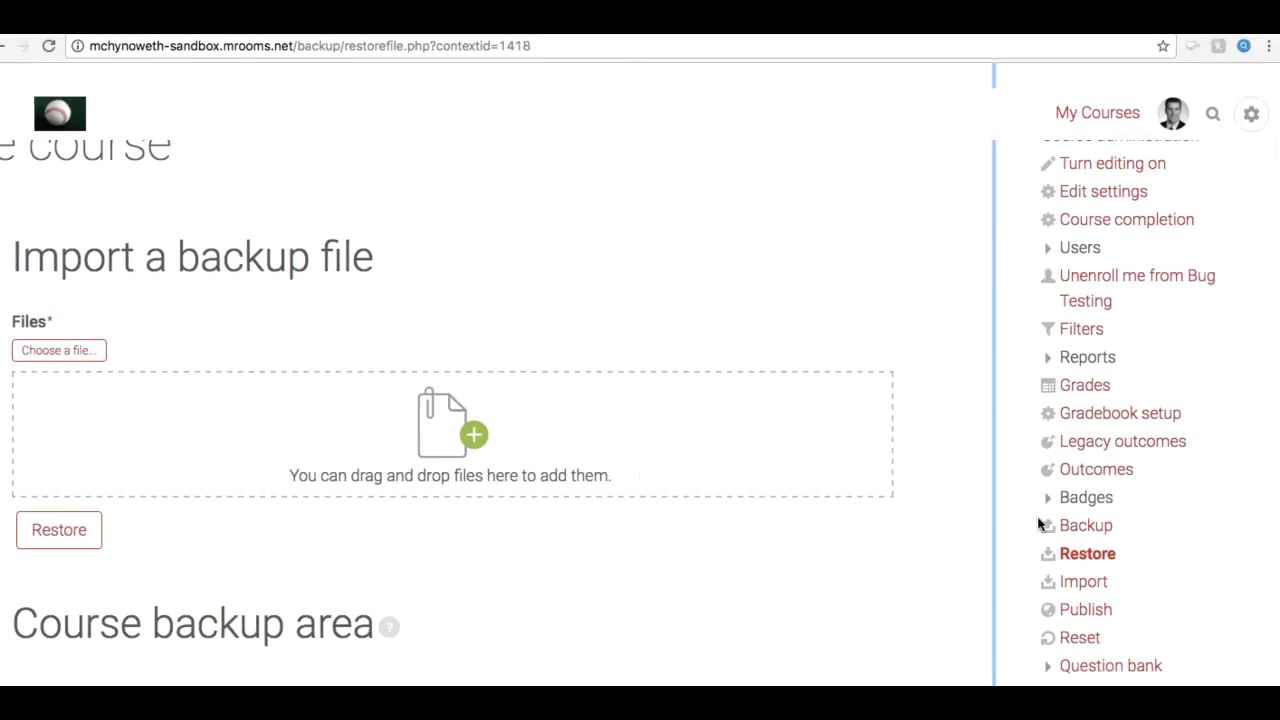
pyautogui.scroll(-3, 1040, 522)
pyautogui.scroll(-5, 1038, 522)
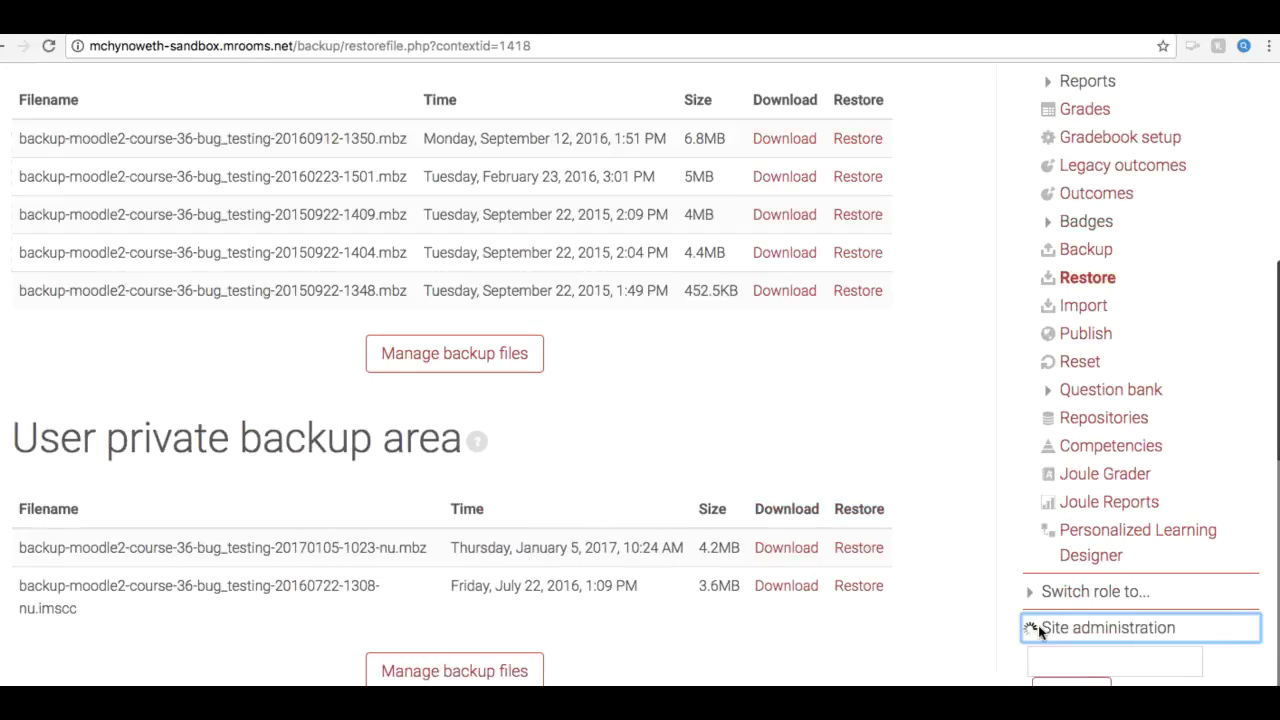
pyautogui.scroll(-5, 1038, 627)
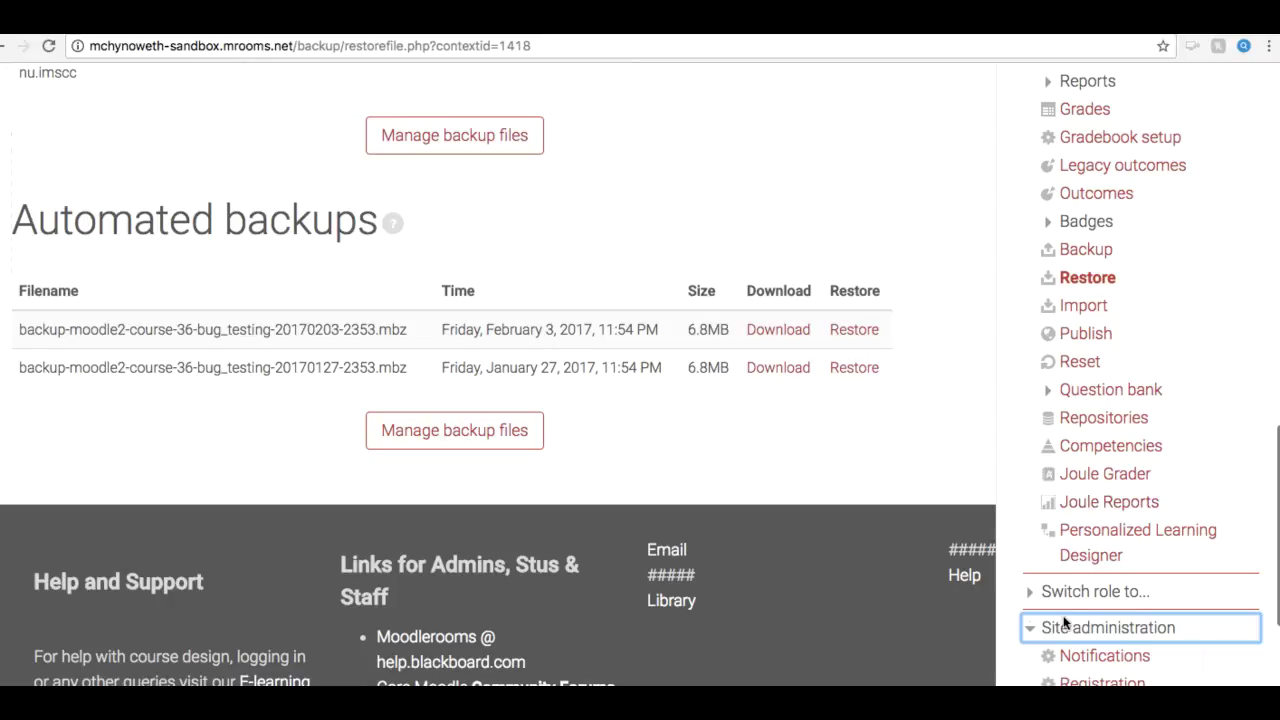
pyautogui.scroll(-5, 1065, 623)
pyautogui.click(1100, 628)
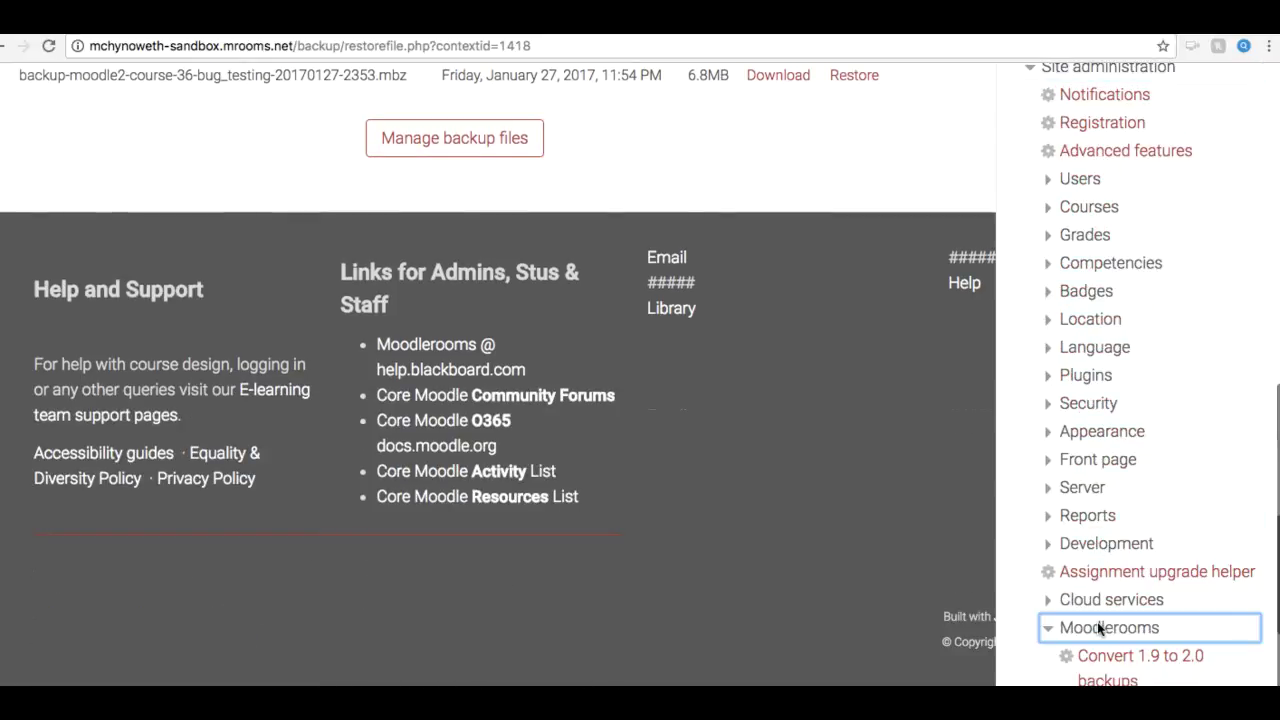
pyautogui.scroll(-3, 1105, 605)
pyautogui.click(1113, 601)
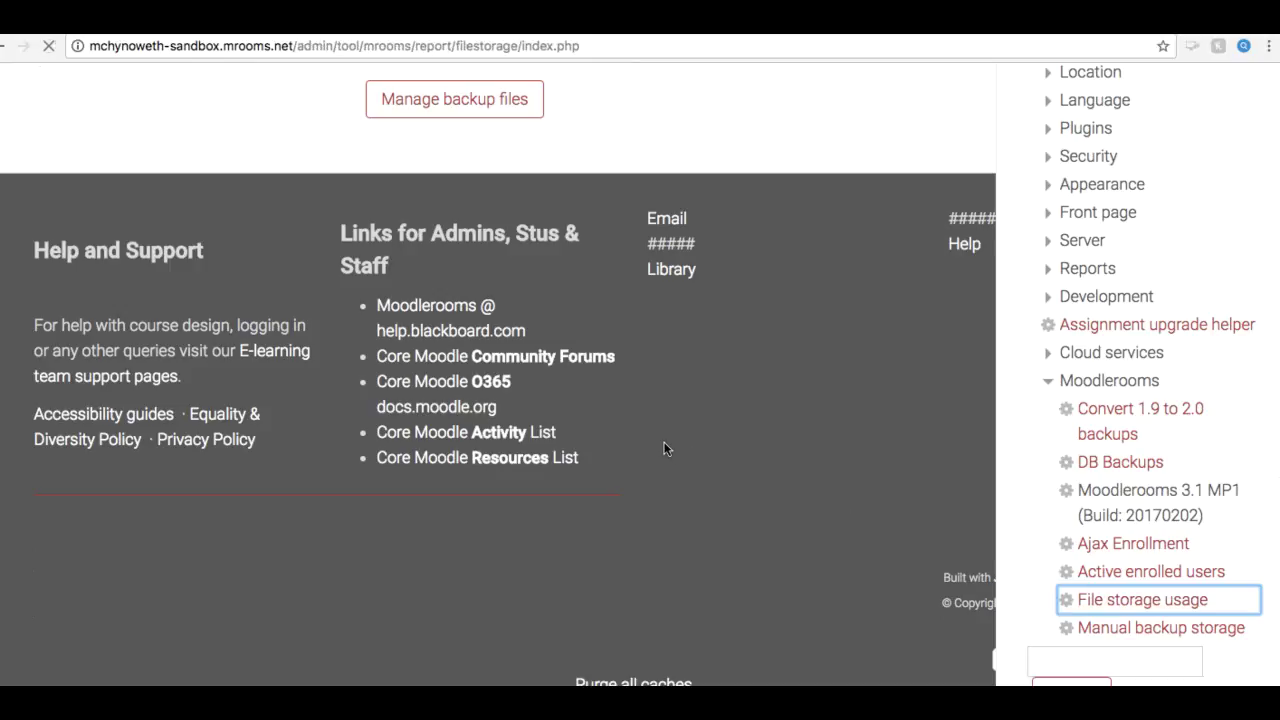
# Review purchased storage, total used storage and the usage by location in the File storage usage report.
pyautogui.scroll(-3, 494, 446)
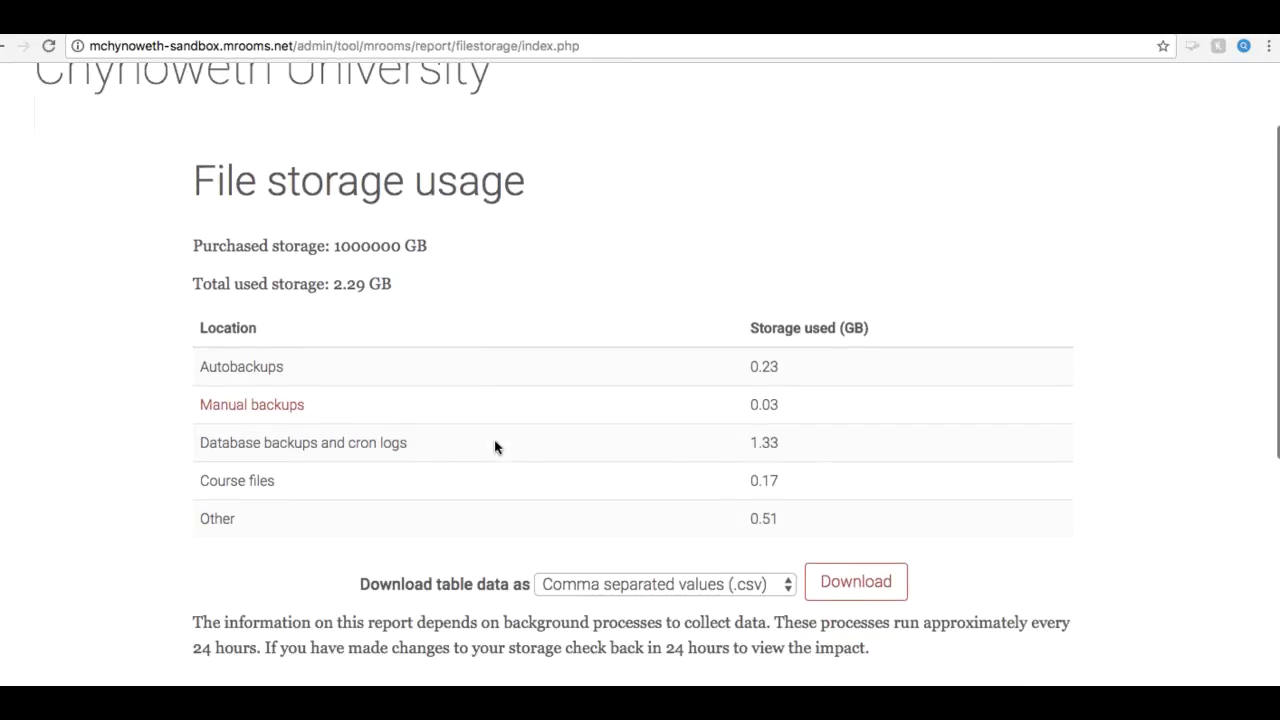
pyautogui.scroll(-2, 494, 446)
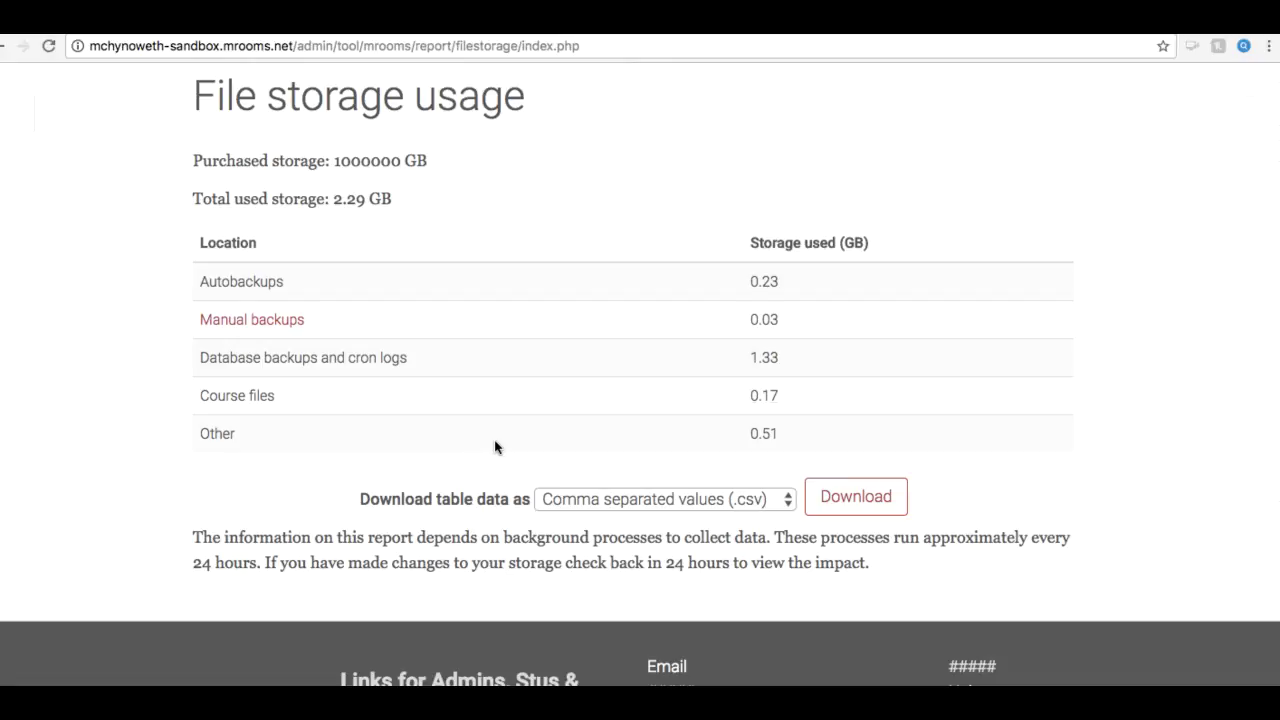
pyautogui.scroll(2, 494, 446)
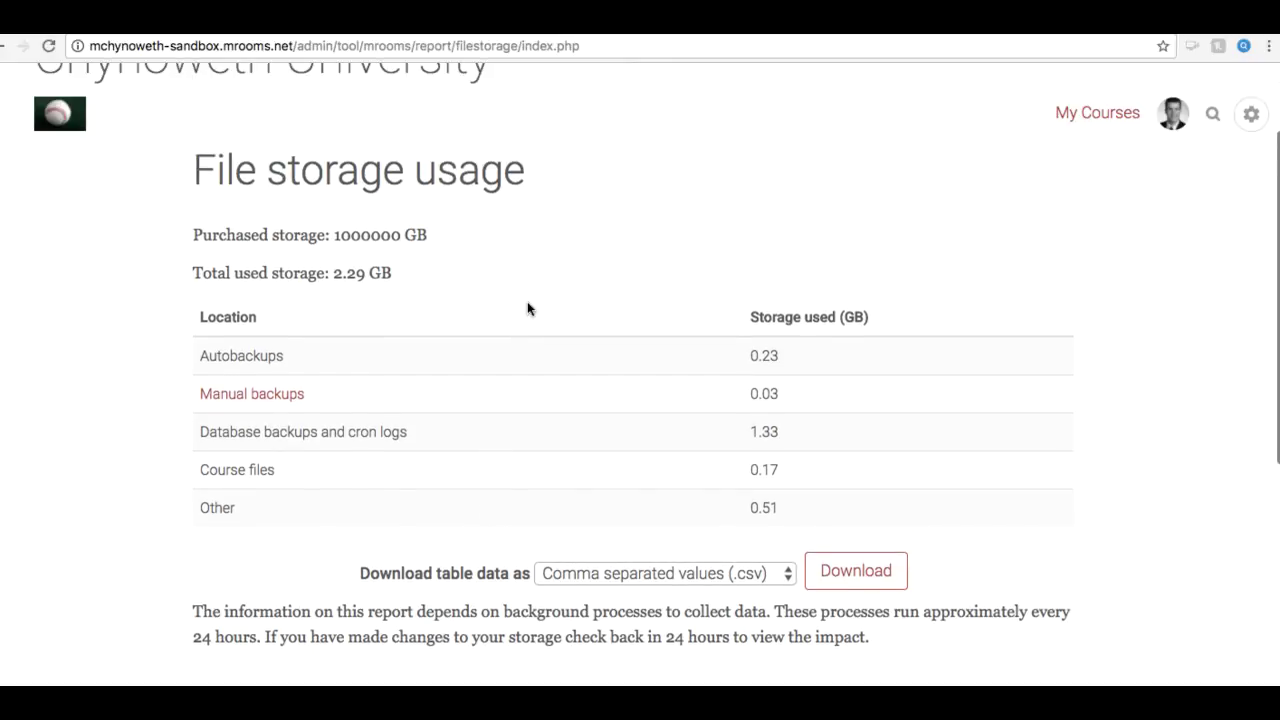